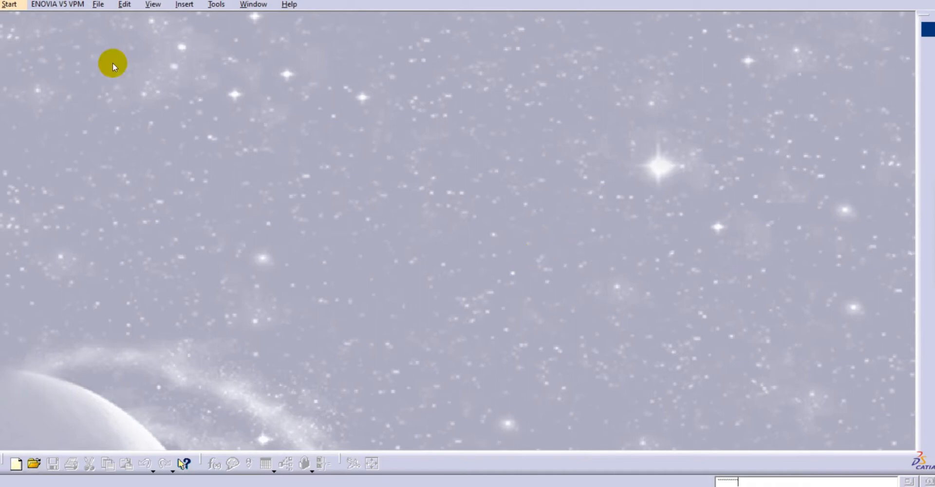
Create a new part in the Part Design workbench.
click(10, 6)
mouse_move(42, 34)
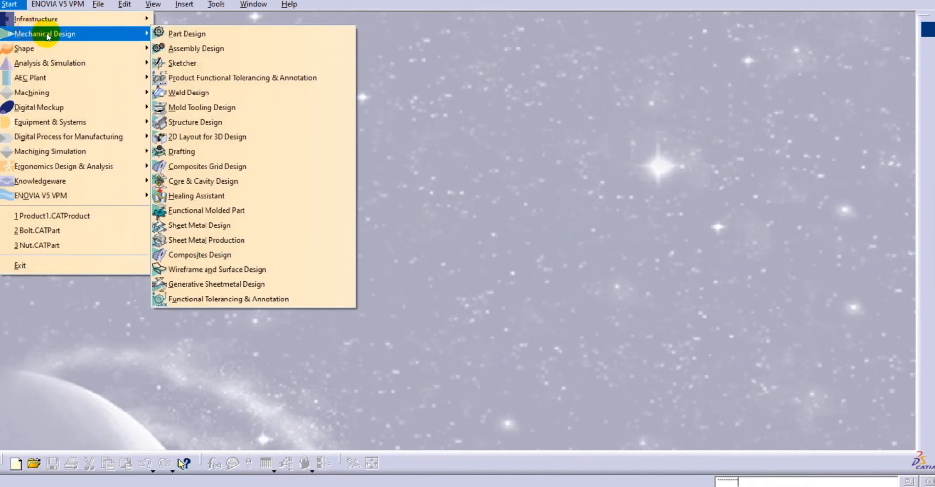
click(169, 33)
click(844, 432)
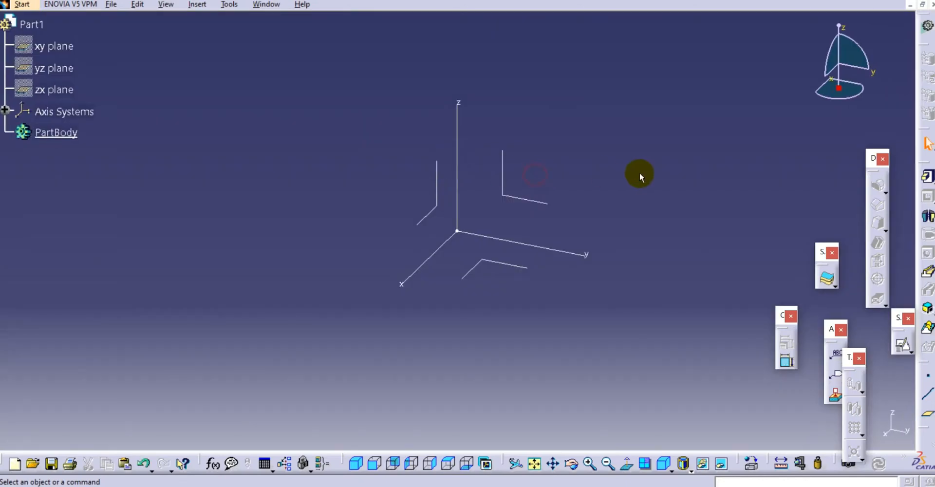
middle_drag(639, 172, 586, 177)
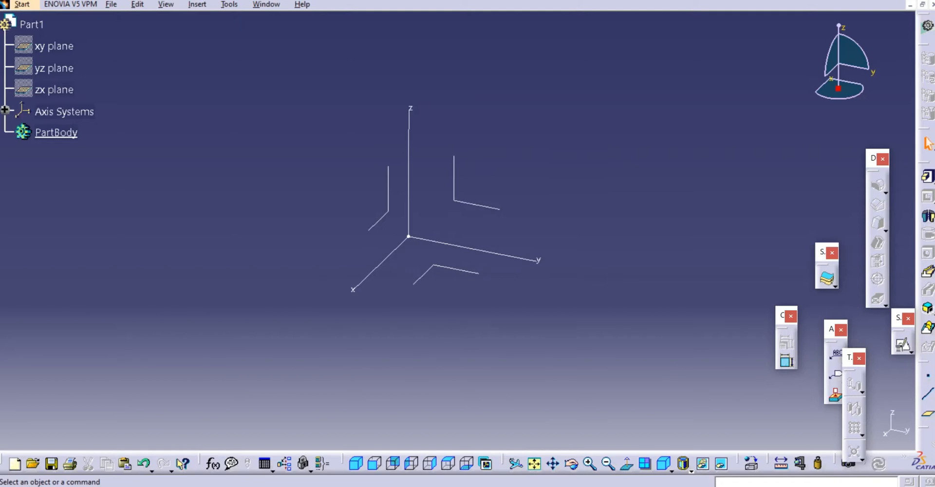
click(929, 310)
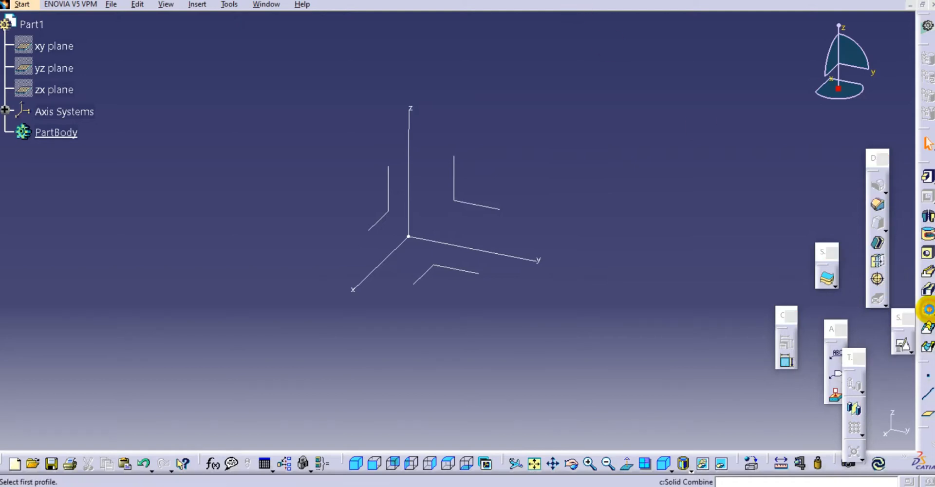
drag(749, 353, 710, 216)
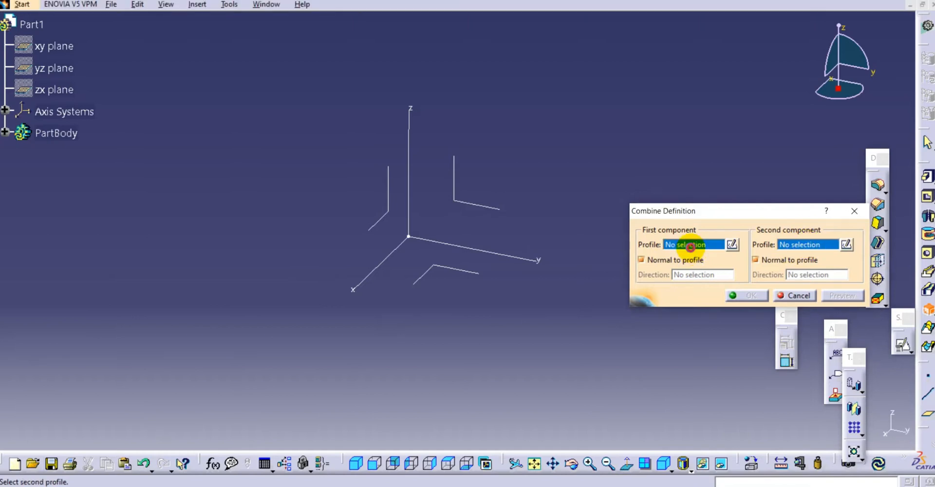
click(804, 245)
click(698, 246)
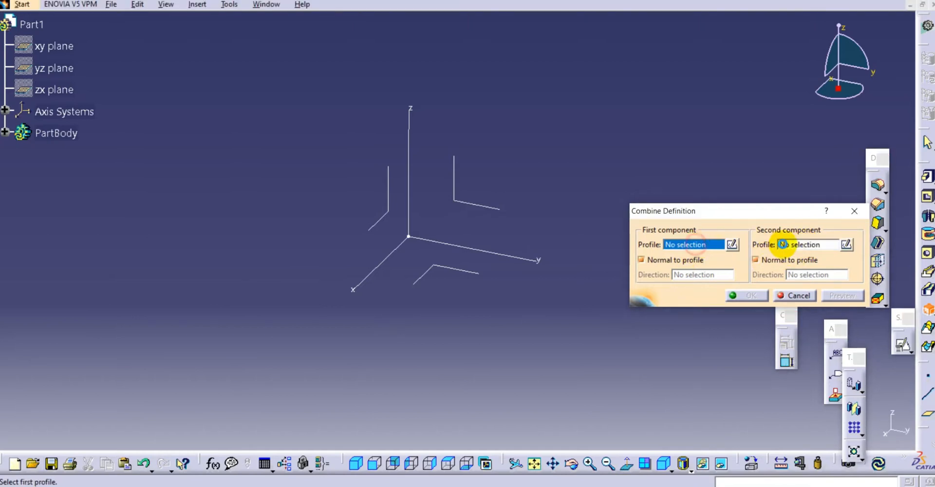
click(800, 241)
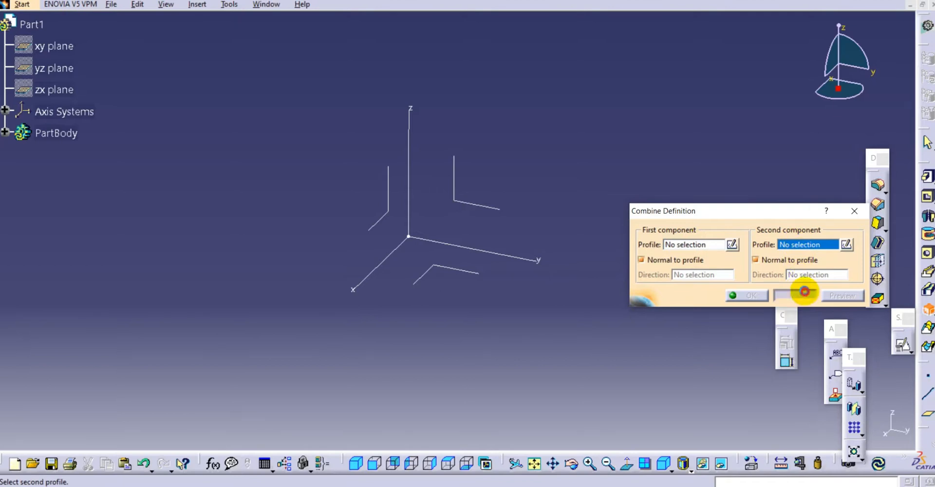
click(805, 291)
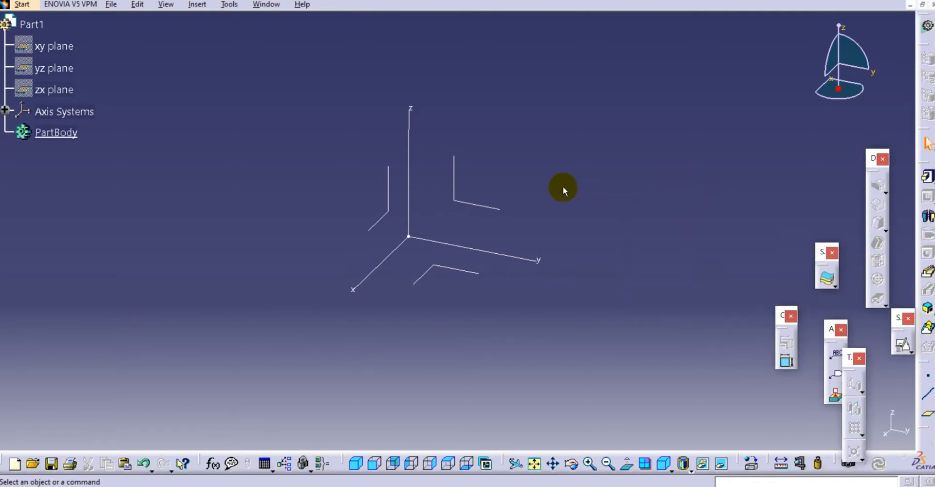
Start a positioned sketch on the xy plane with the H direction reversed and the axes swapped.
middle_drag(569, 180, 527, 181)
middle_drag(668, 253, 645, 241)
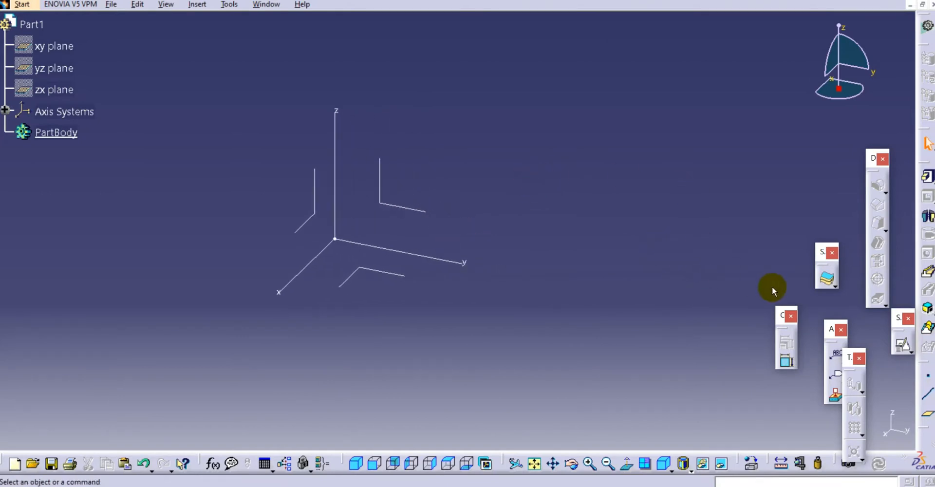
click(899, 346)
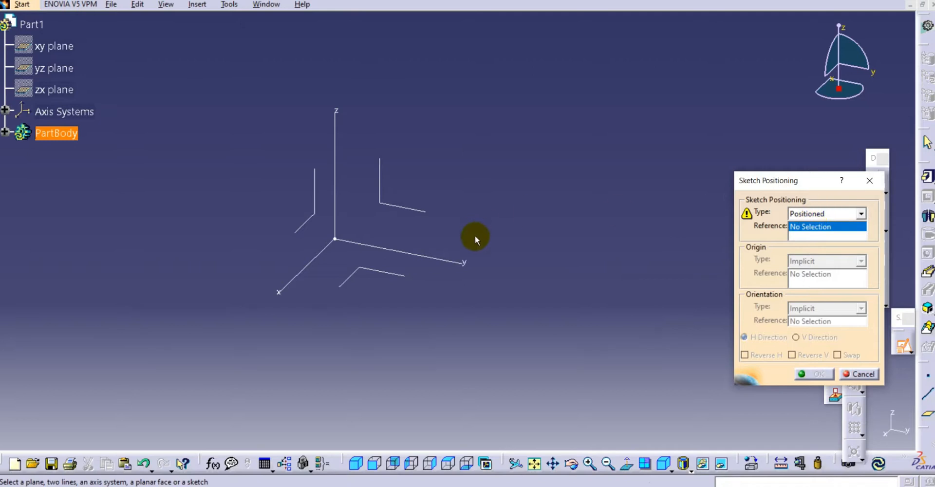
click(378, 268)
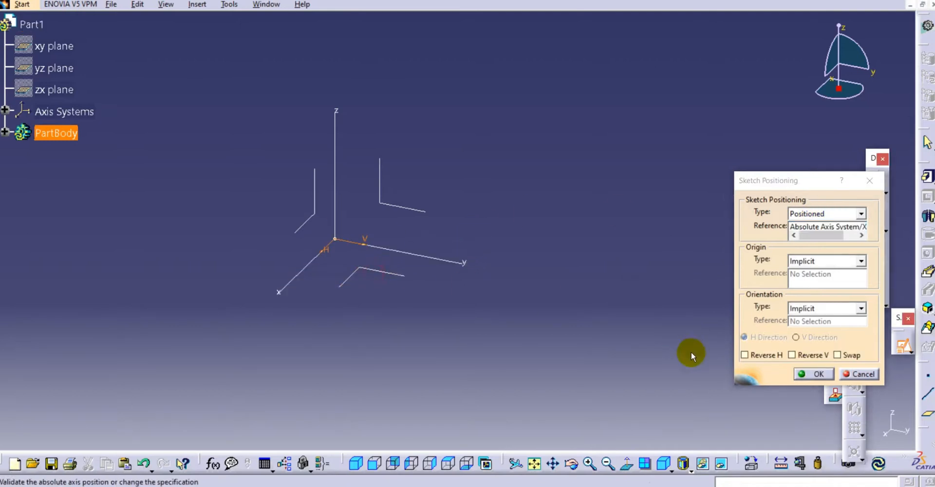
click(754, 360)
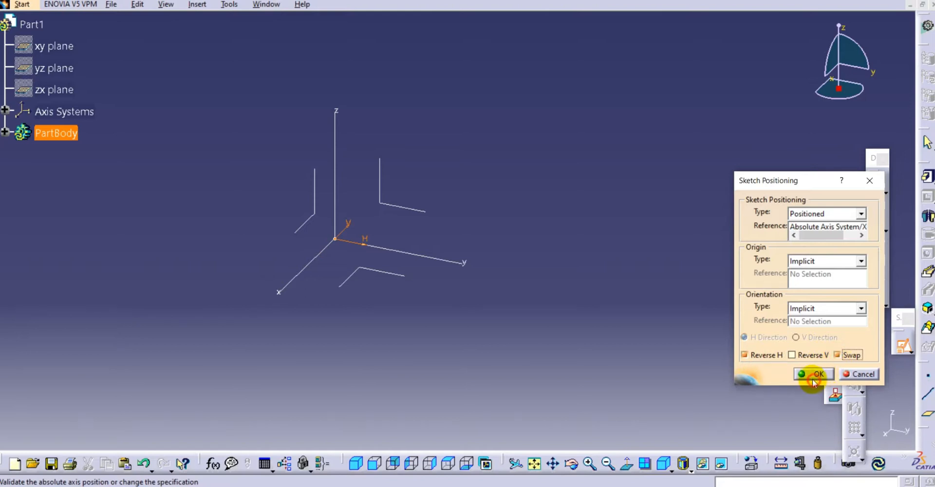
click(814, 376)
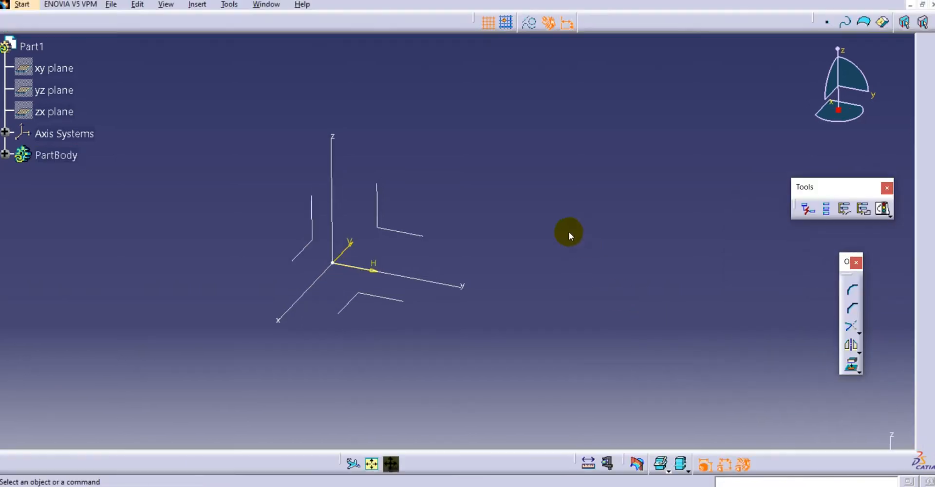
Sketch a circle about 134 mm in diameter, centred on the sketch origin.
middle_drag(529, 236, 520, 144)
middle_drag(594, 229, 580, 225)
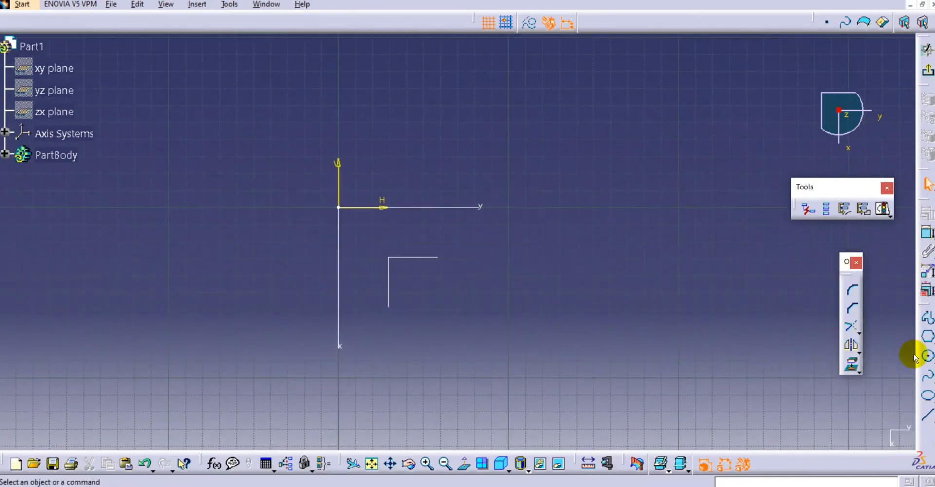
click(928, 358)
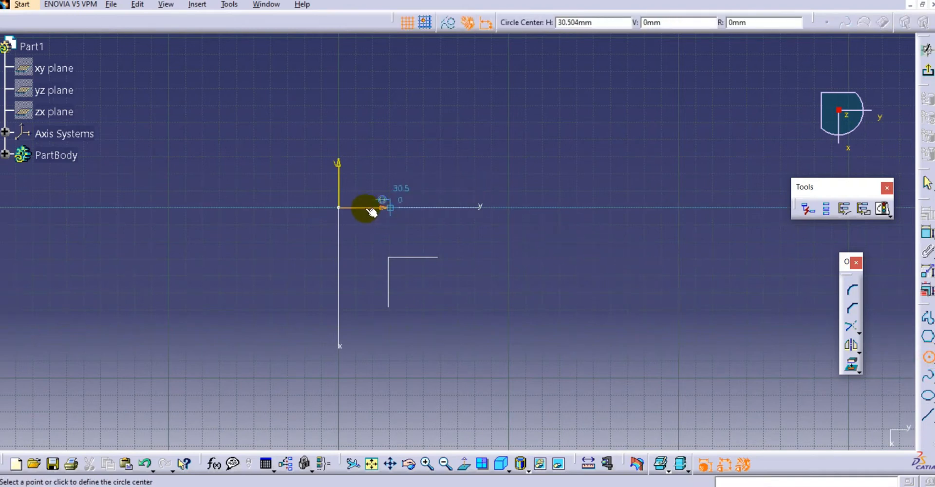
click(339, 209)
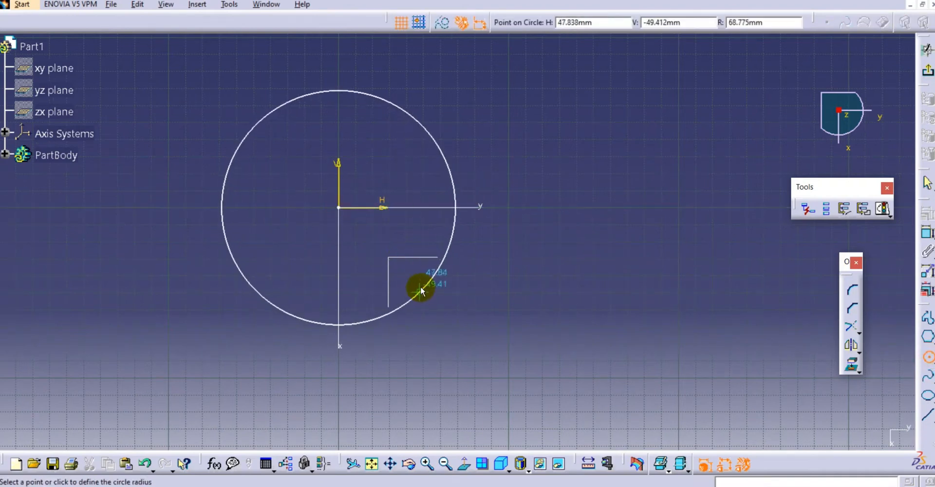
click(425, 285)
Constrain the circle's diameter to 100 mm and exit the sketch.
click(917, 238)
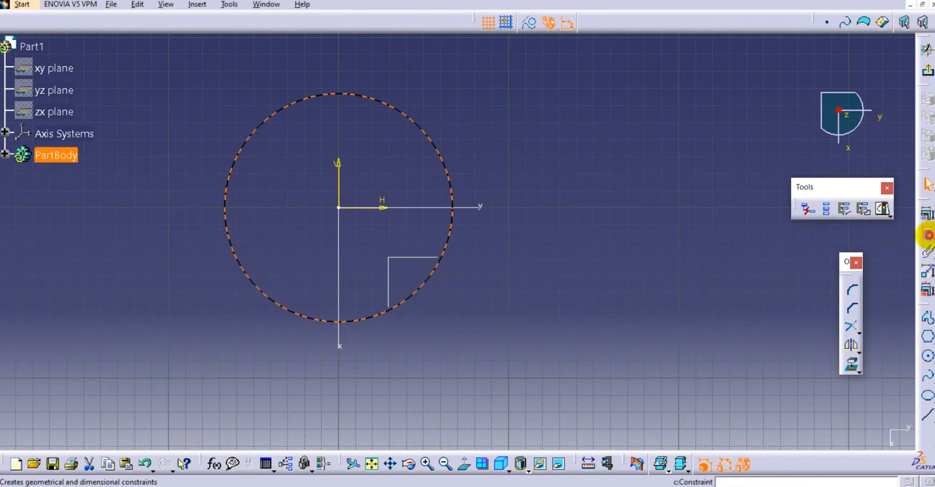
click(532, 157)
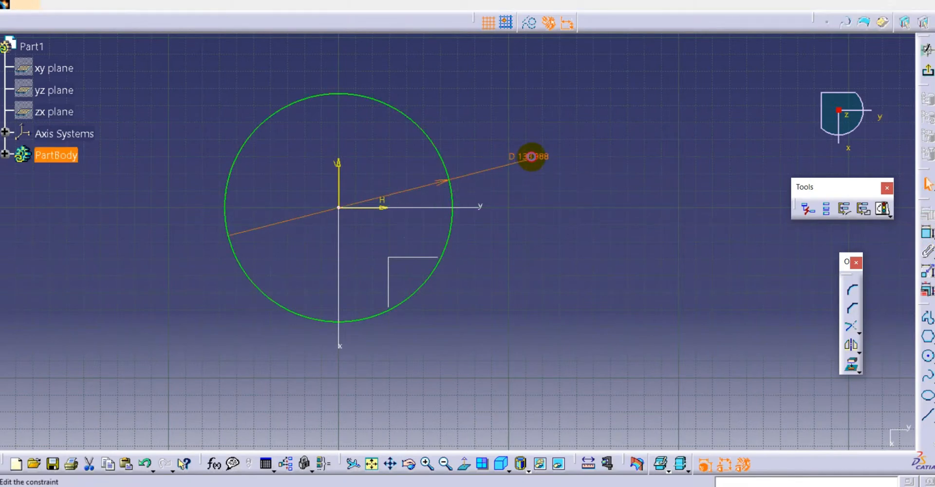
double_click(532, 157)
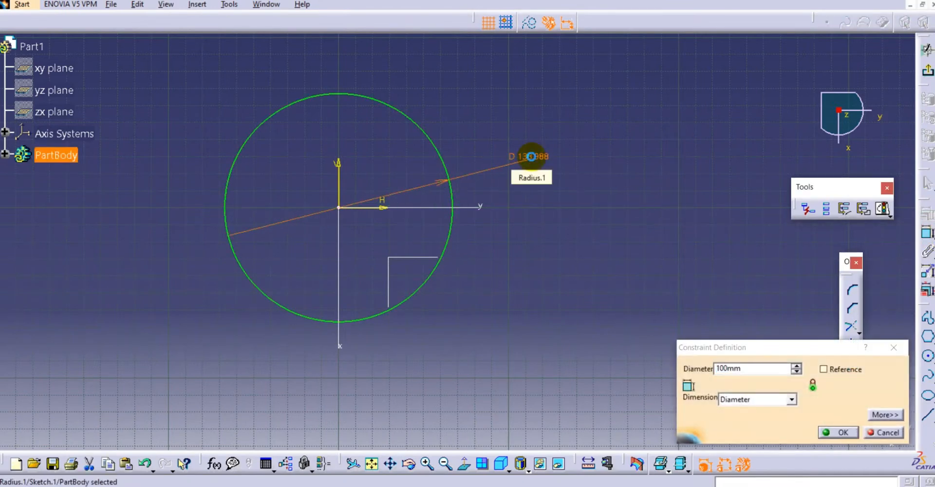
key(Return)
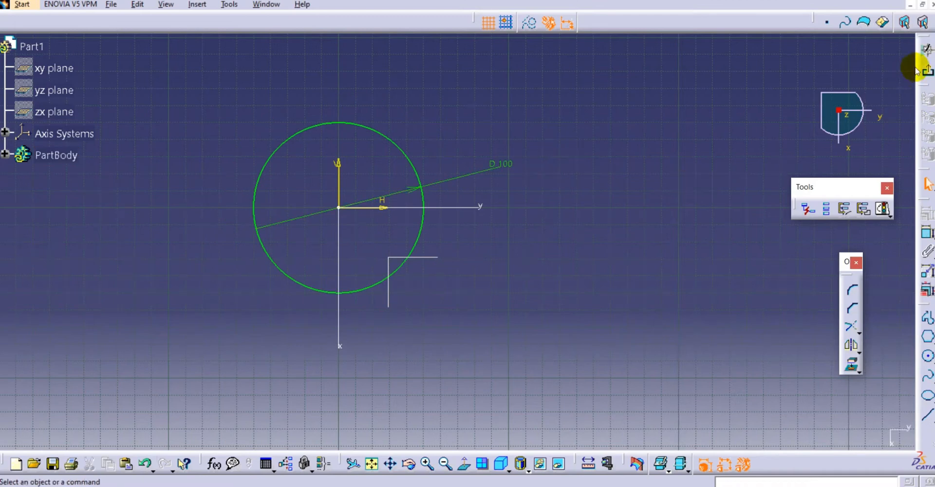
click(926, 72)
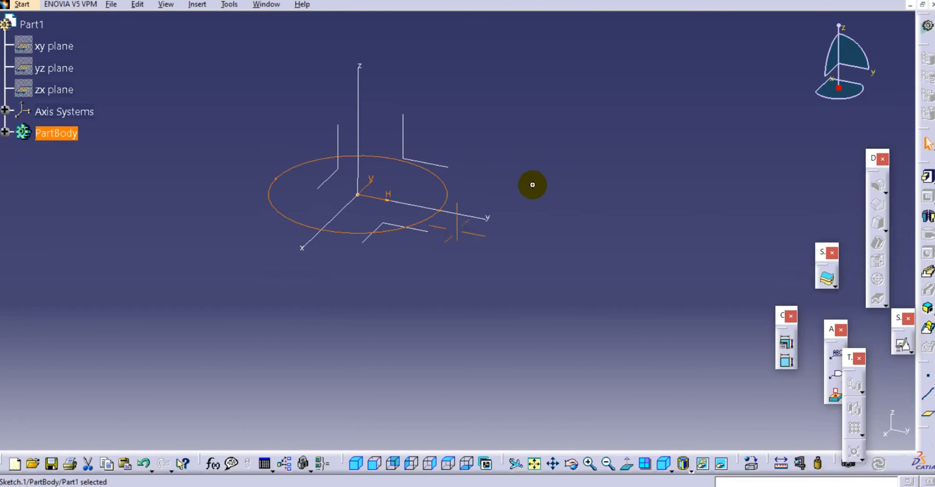
Start a second positioned sketch on the yz plane with the default origin and orientation.
middle_drag(533, 184, 553, 222)
click(554, 223)
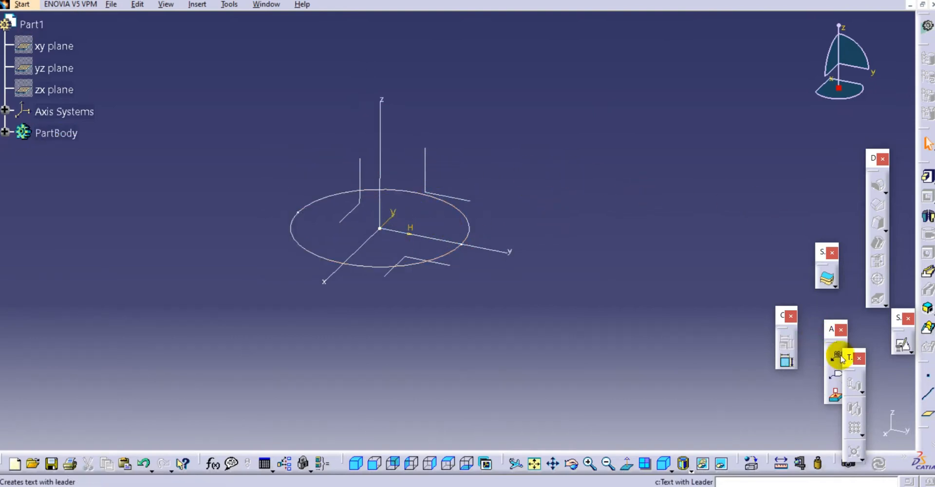
click(903, 347)
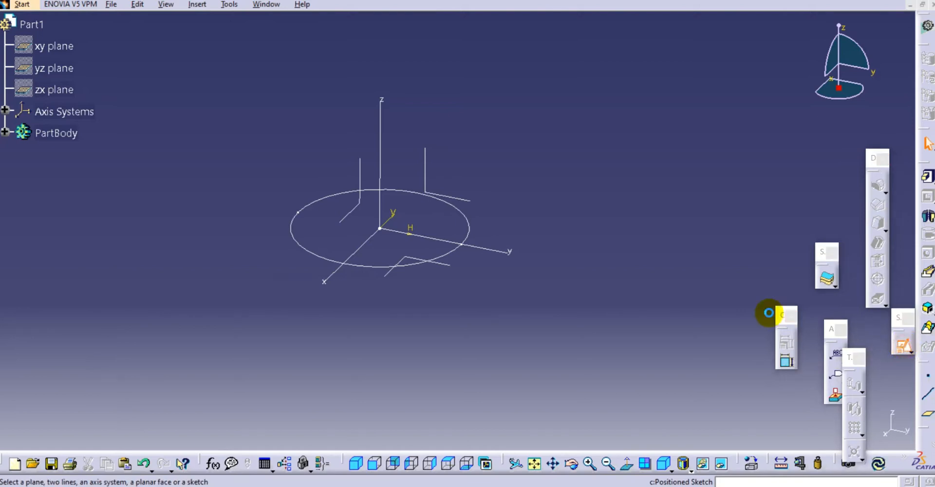
click(429, 189)
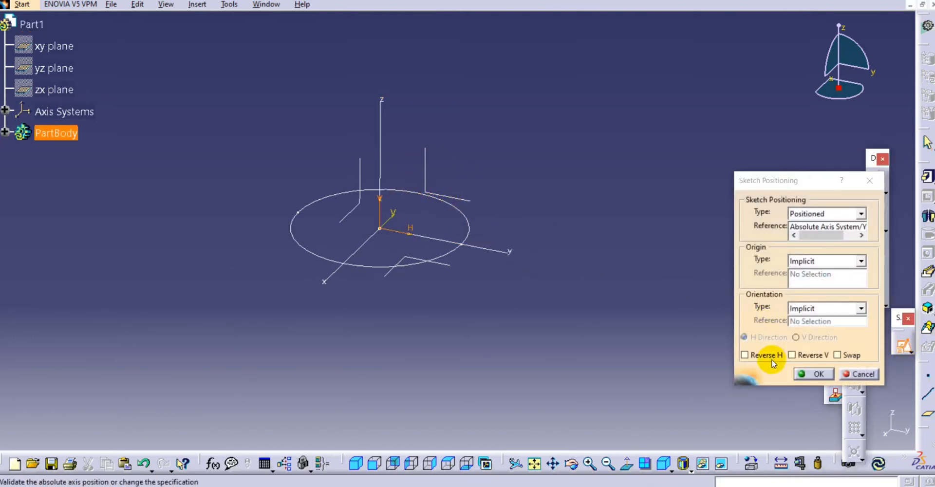
click(813, 374)
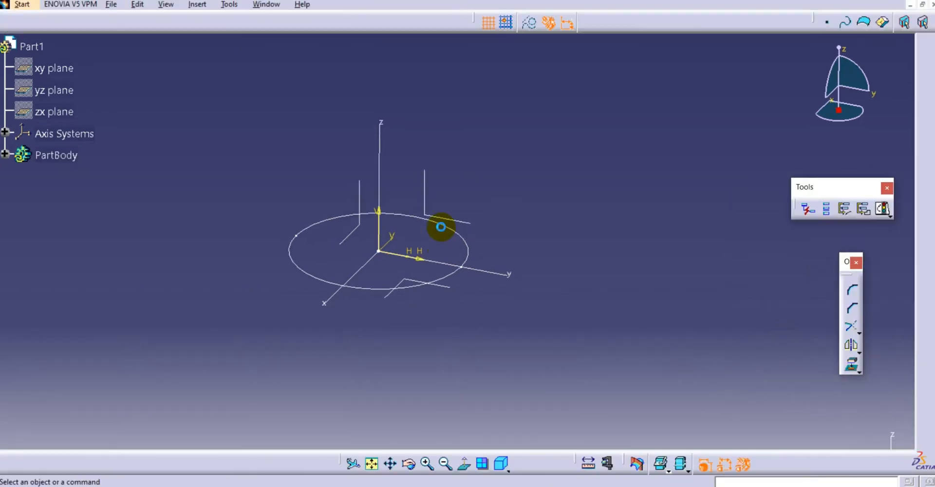
Sketch a centred rectangle about 174 mm wide and 88 mm high around the sketch origin.
mouse_move(557, 209)
middle_down()
mouse_move(543, 217)
mouse_move(551, 206)
middle_up()
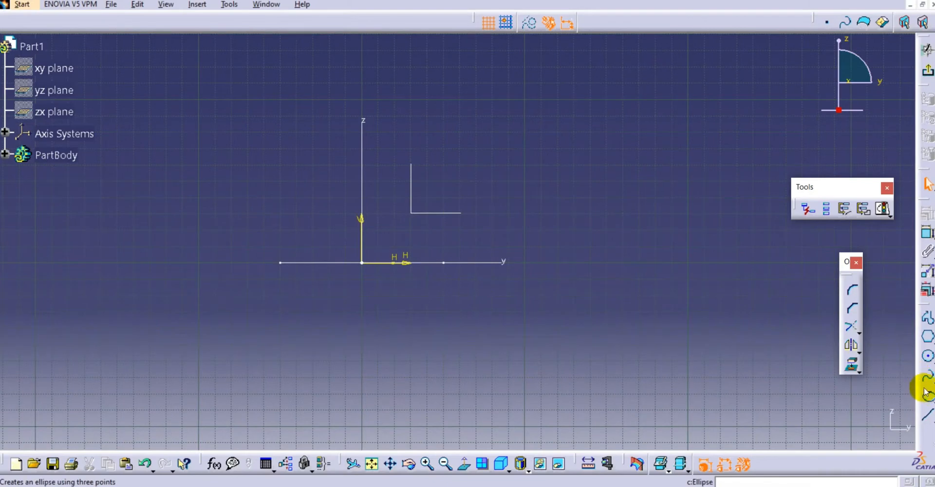
click(929, 341)
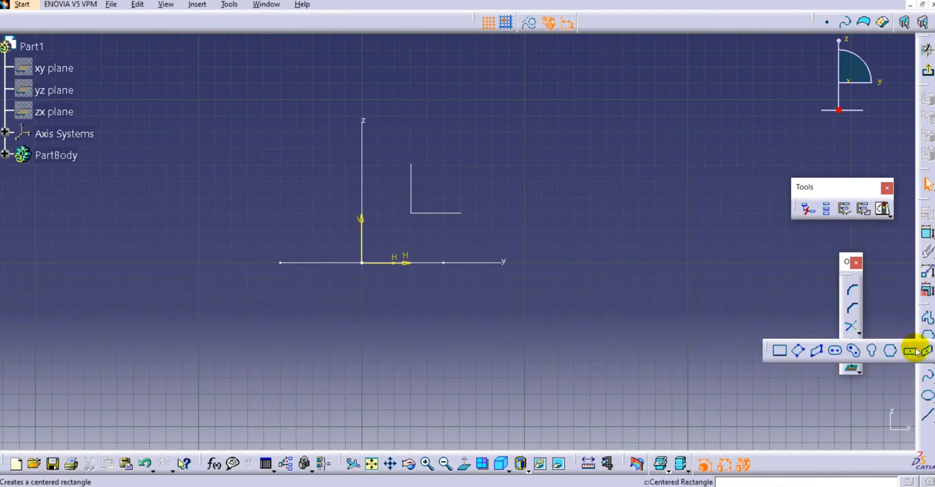
click(915, 349)
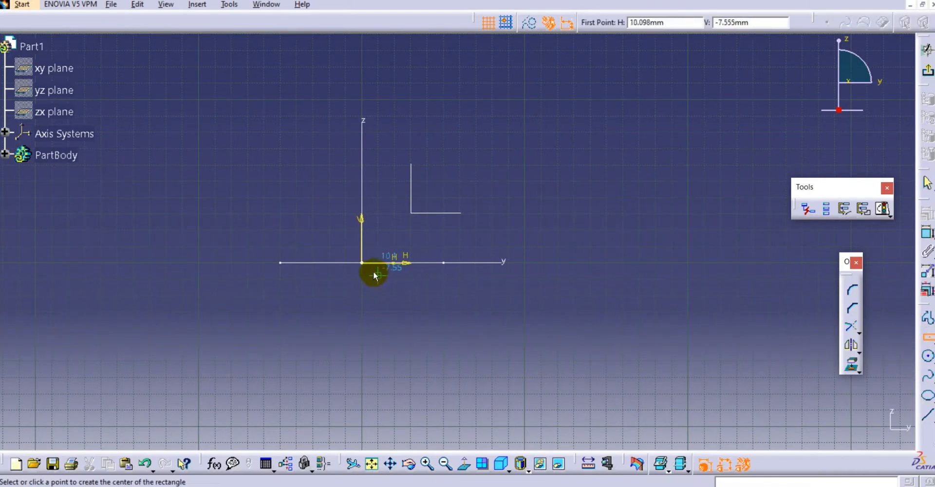
click(362, 263)
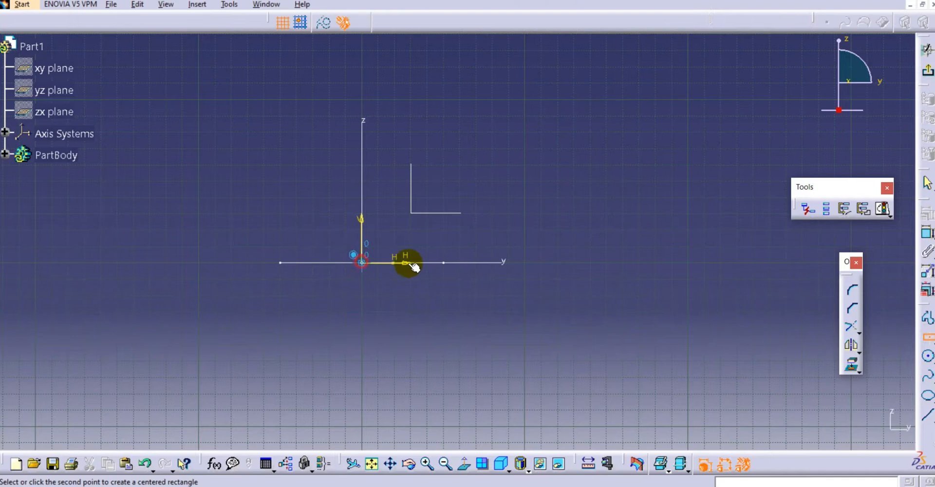
click(505, 334)
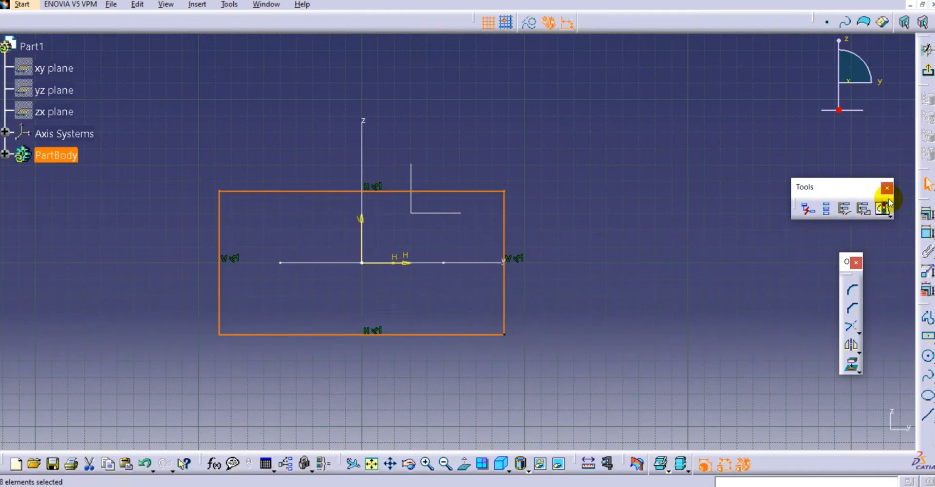
Dimension the height and the width of the centred rectangle.
click(927, 235)
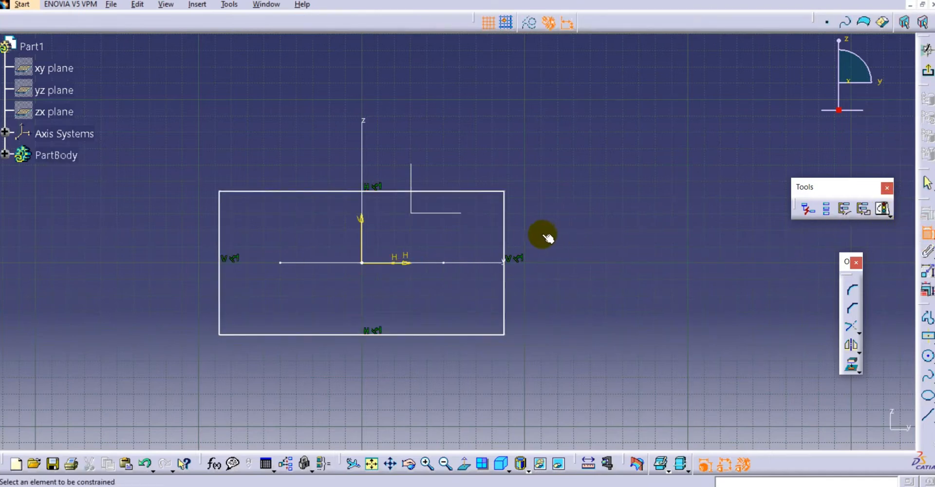
click(507, 229)
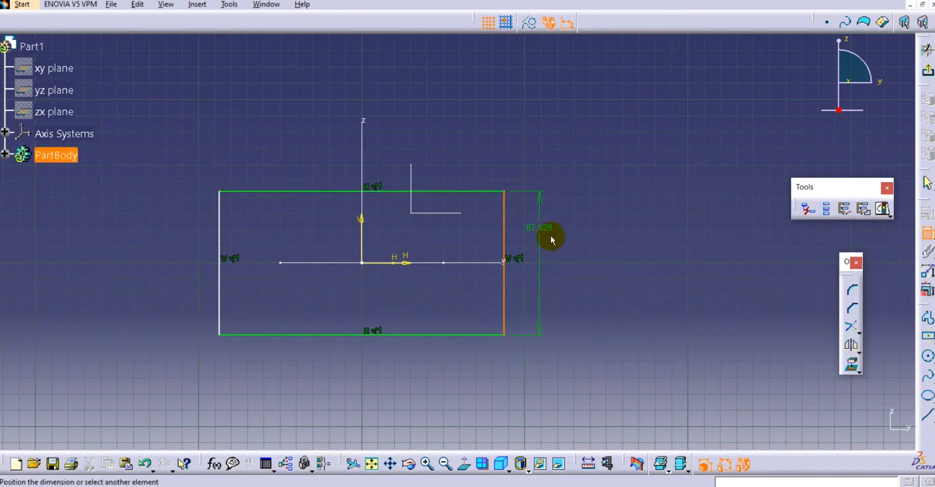
click(549, 236)
click(925, 235)
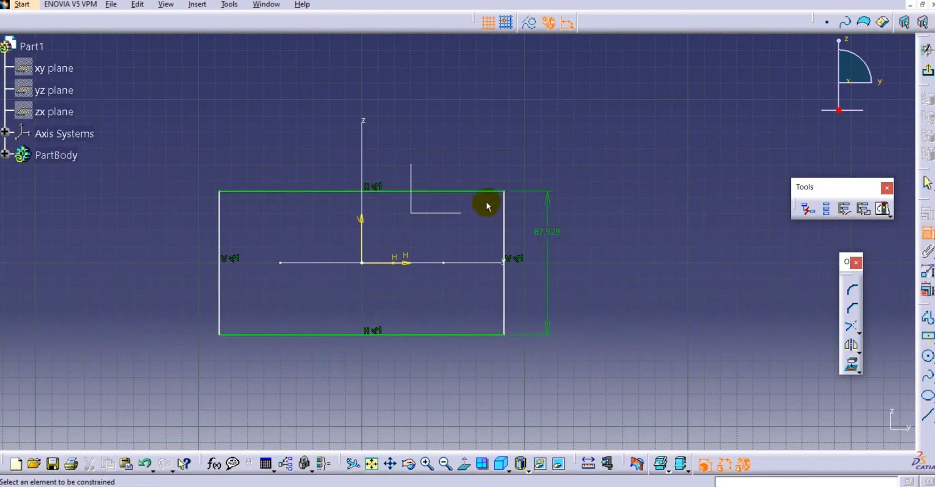
click(471, 193)
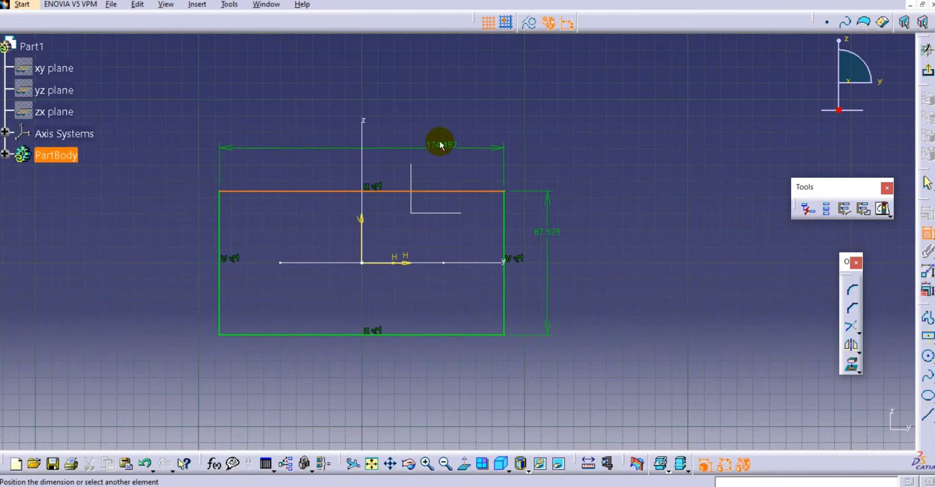
click(441, 140)
Set the rectangle's width to 165 mm.
double_click(440, 140)
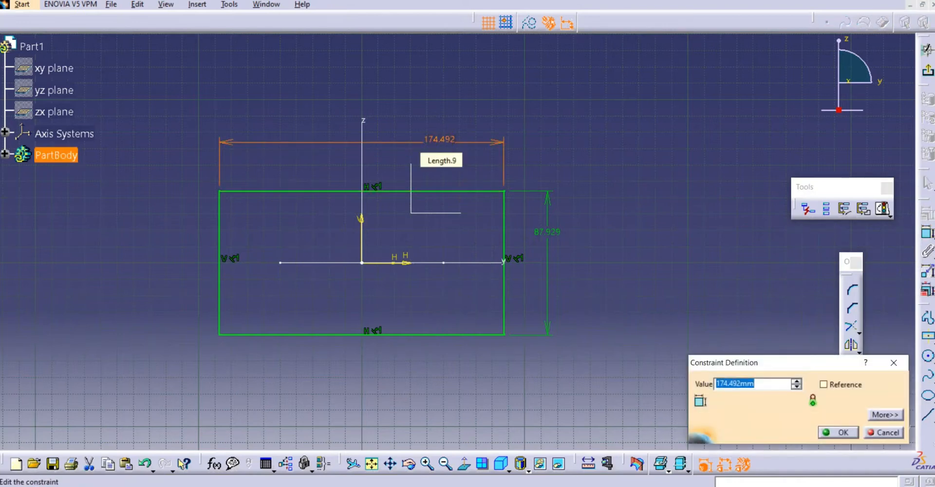
text(165)
key(Return)
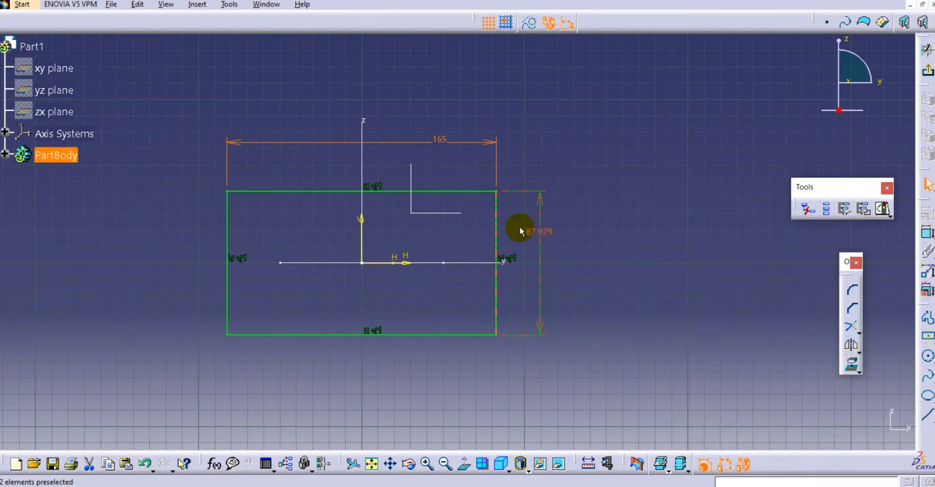
Set the rectangle's height to 80 mm.
double_click(539, 231)
text(80mm)
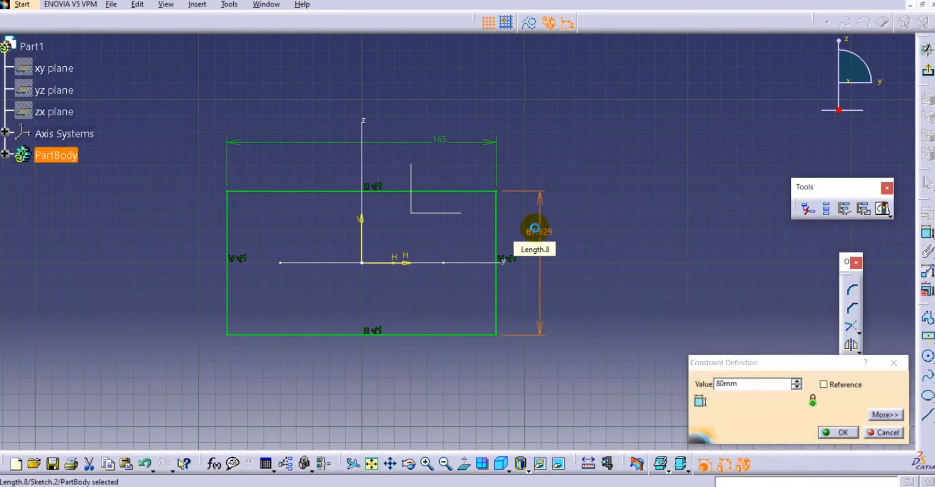
key(Return)
Set the rectangle's height to 85 mm and exit the sketch.
middle_drag(620, 232, 609, 223)
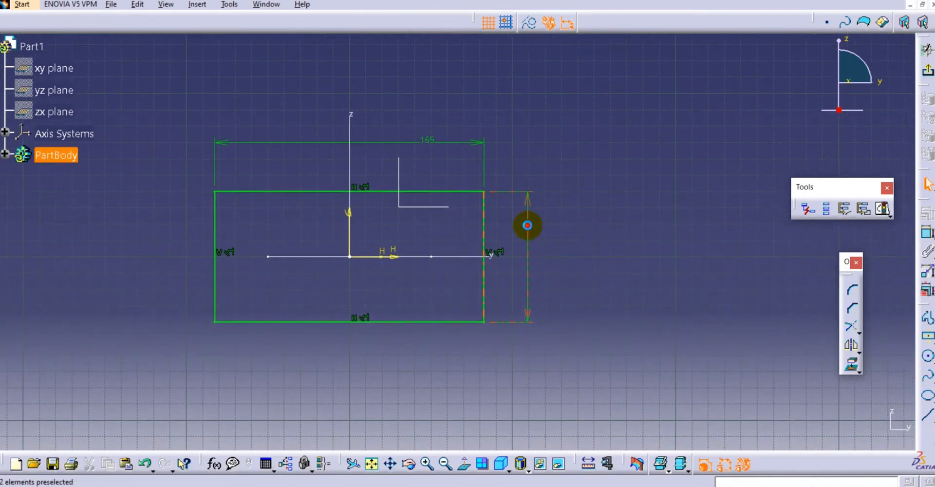
double_click(527, 225)
text(85mm)
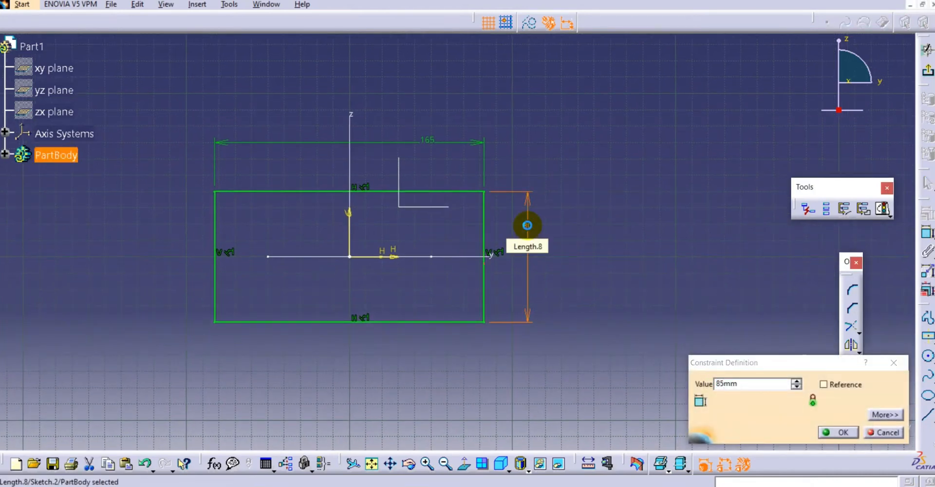
key(Return)
middle_drag(364, 231, 389, 219)
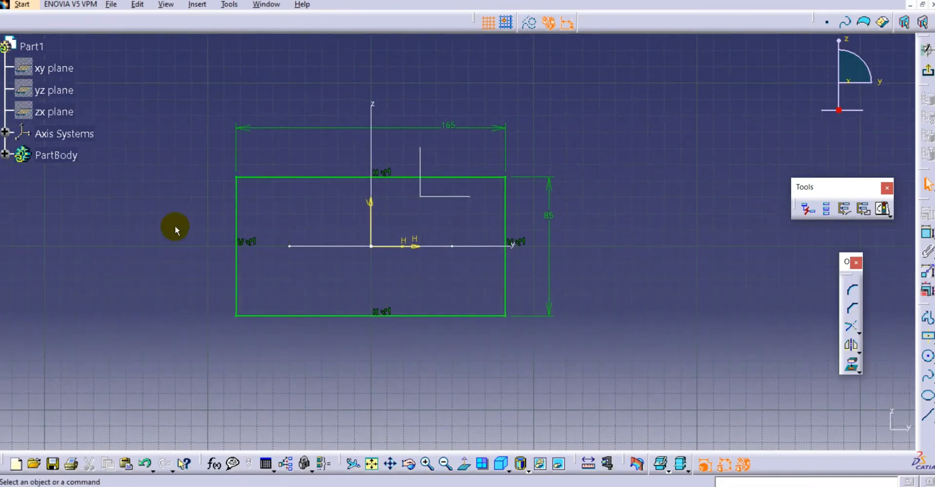
click(927, 76)
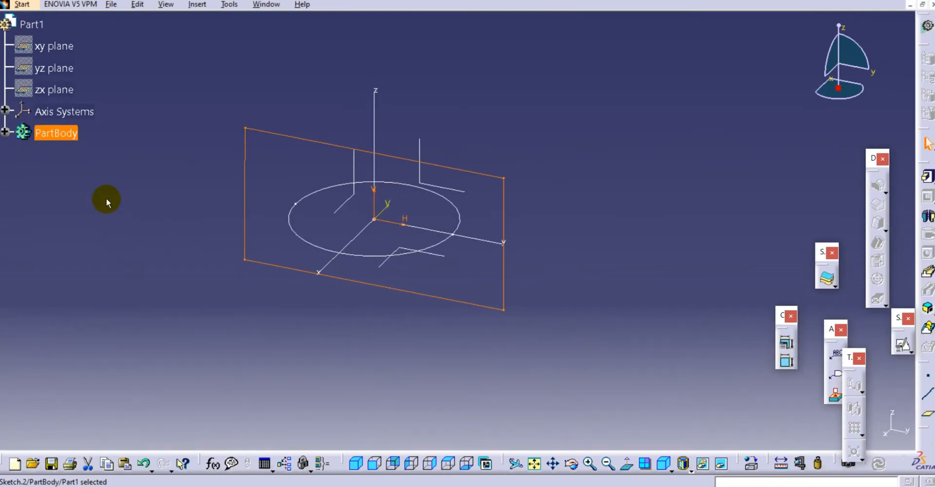
Create a Solid Combine with the circle sketch as first profile and the rectangle sketch as second, both normal to profile.
click(4, 132)
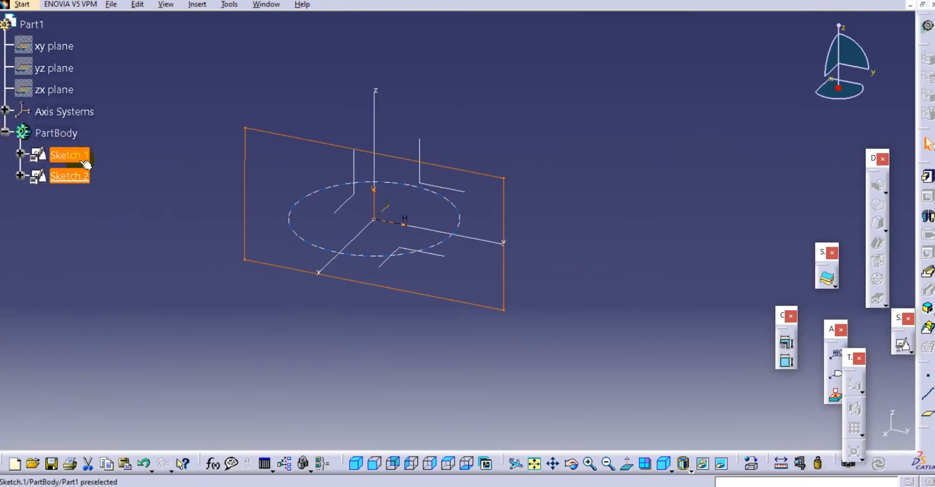
mouse_move(234, 218)
middle_down()
mouse_move(251, 212)
mouse_move(279, 229)
middle_up()
click(312, 218)
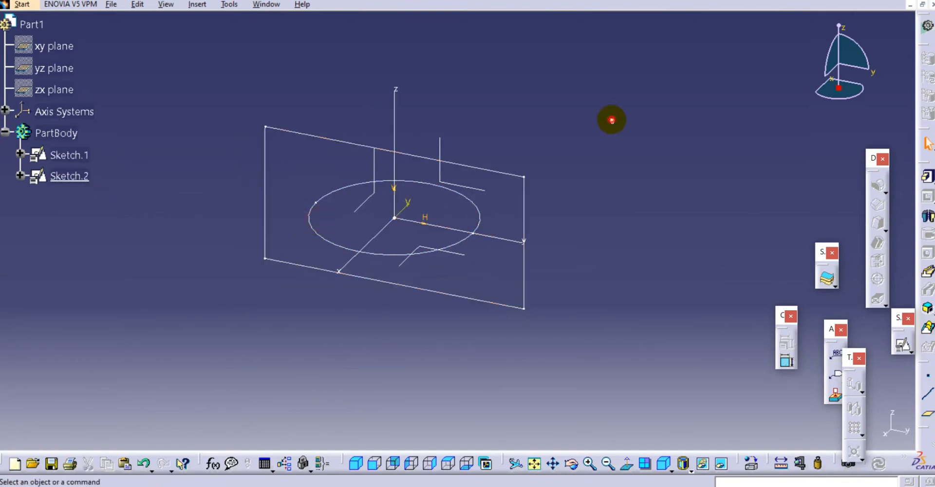
click(926, 309)
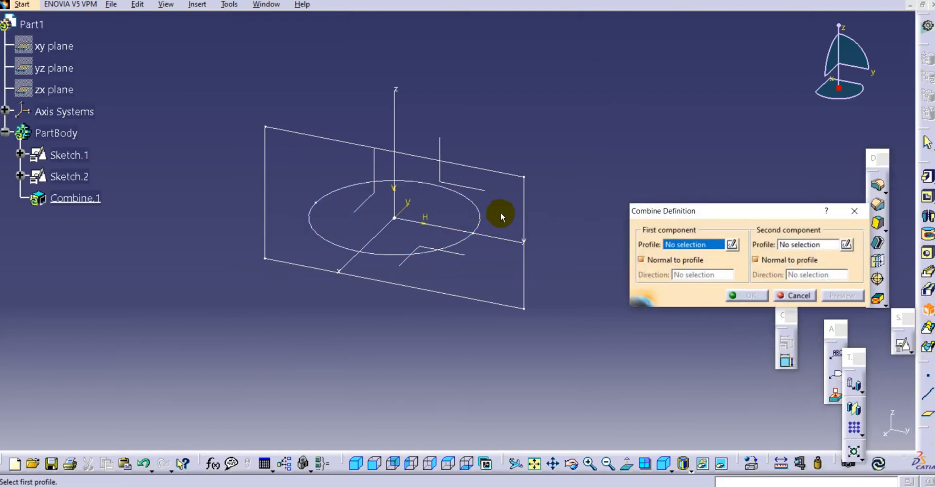
click(475, 230)
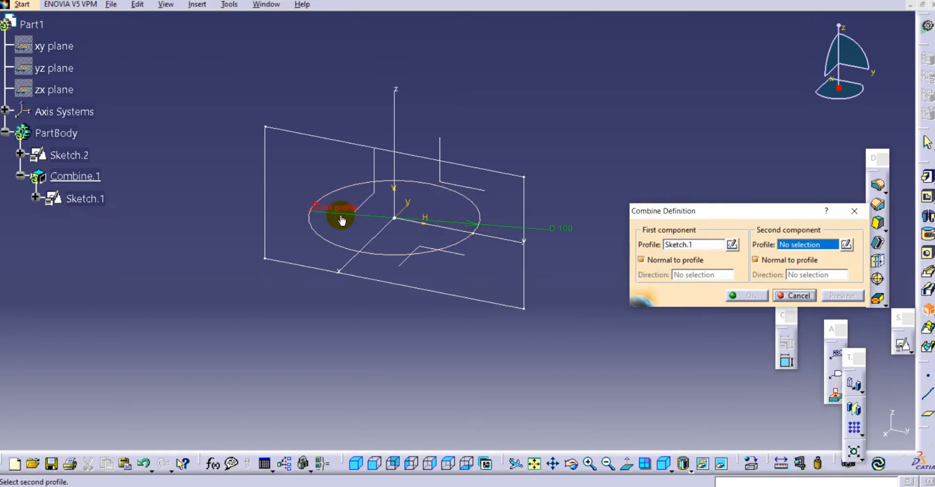
click(494, 172)
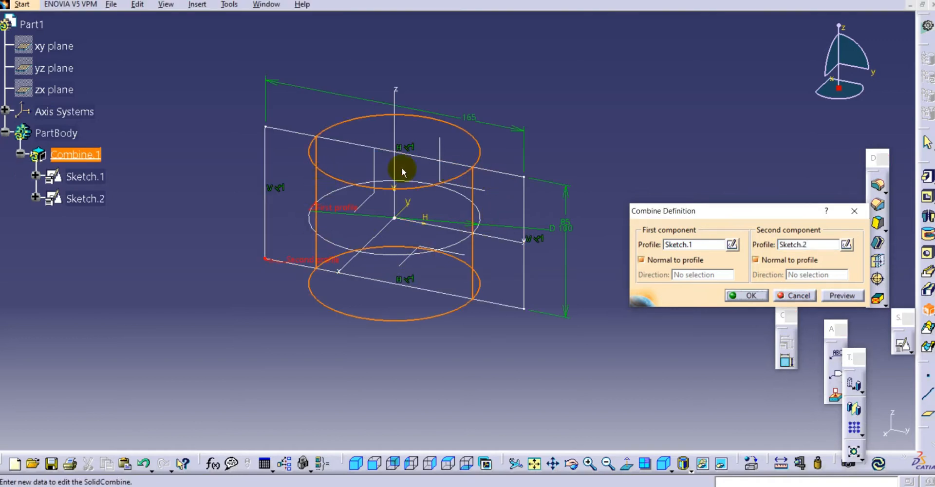
middle_drag(518, 246, 501, 248)
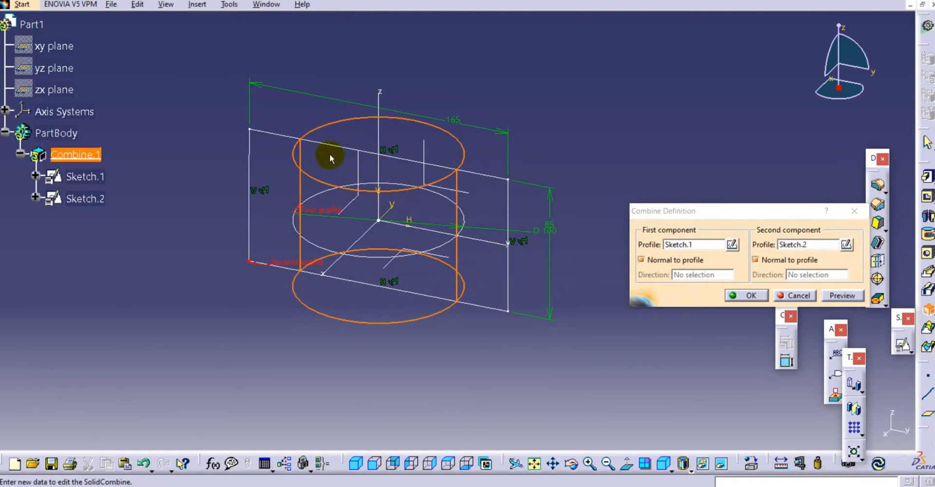
click(843, 296)
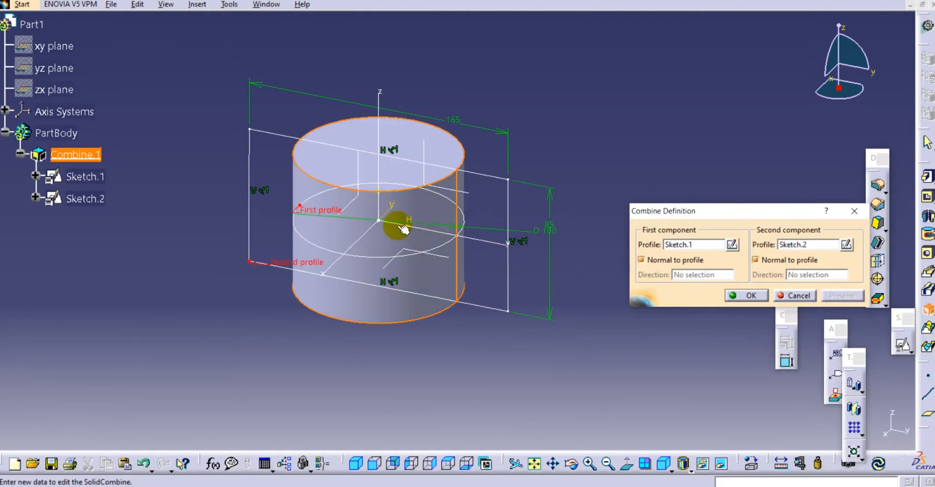
click(746, 295)
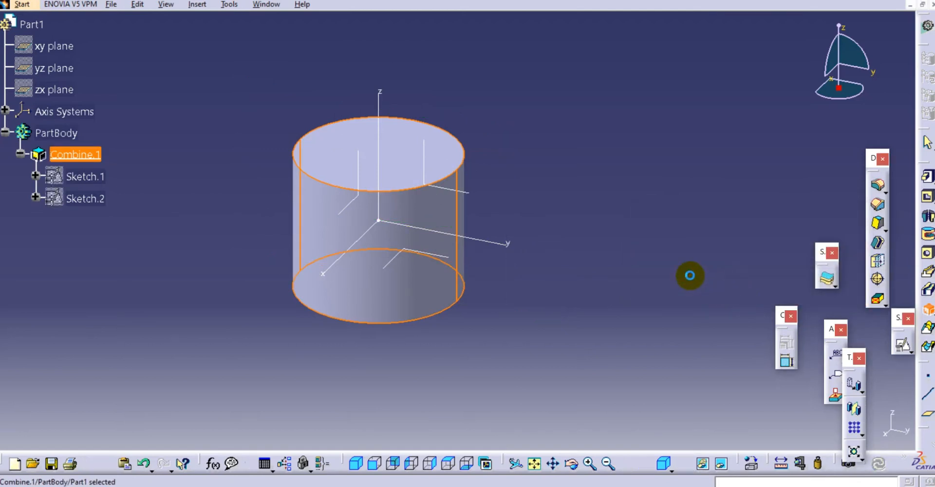
click(690, 276)
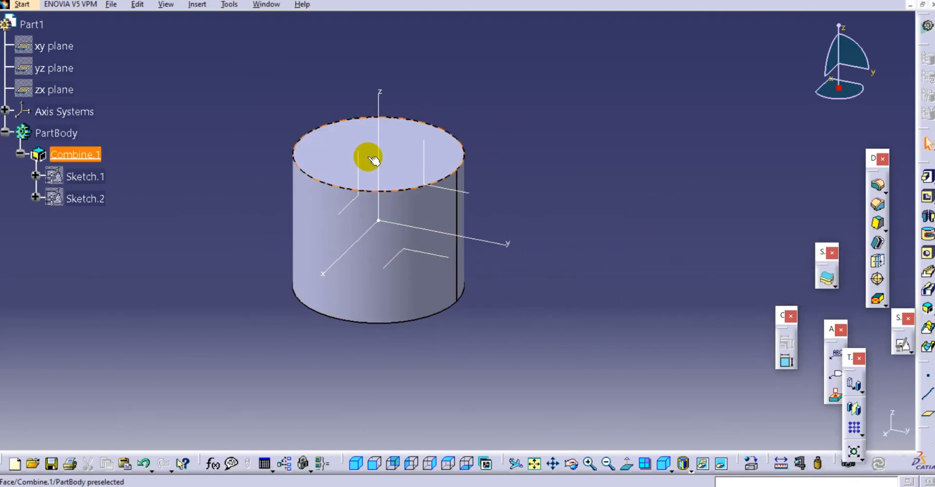
Examine the combined solid's outline from the top and from the front, and dismiss the antivirus notification.
middle_drag(391, 131, 399, 101)
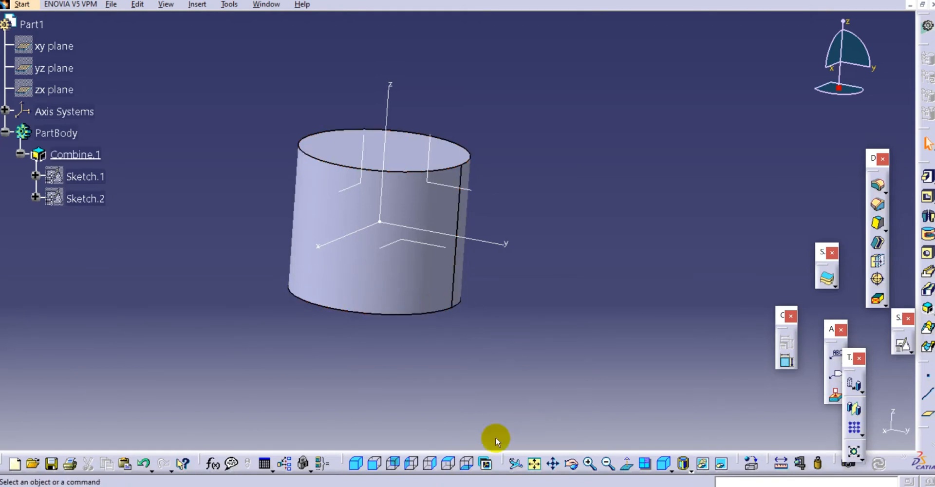
click(451, 465)
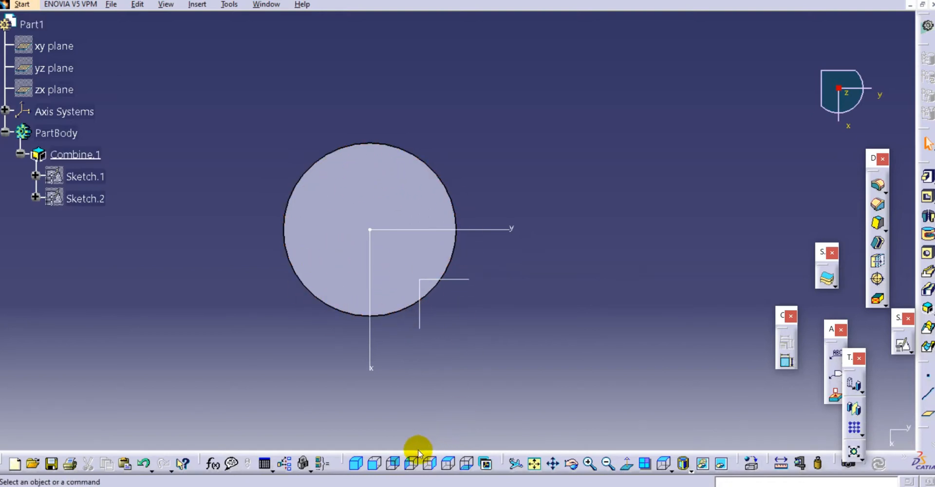
click(374, 465)
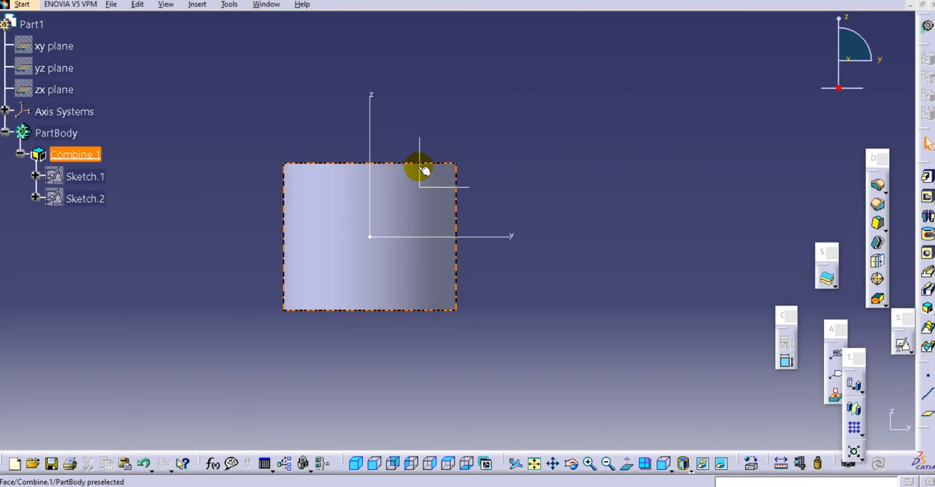
middle_drag(562, 116, 574, 115)
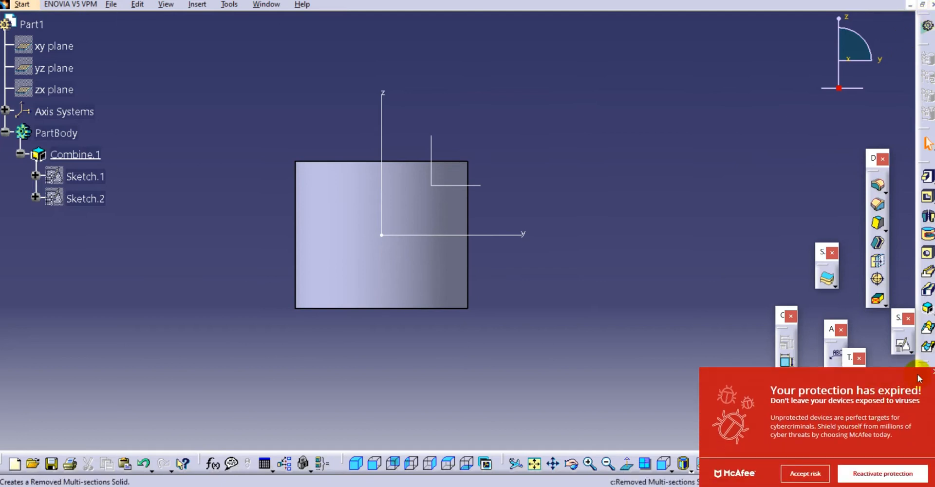
click(933, 372)
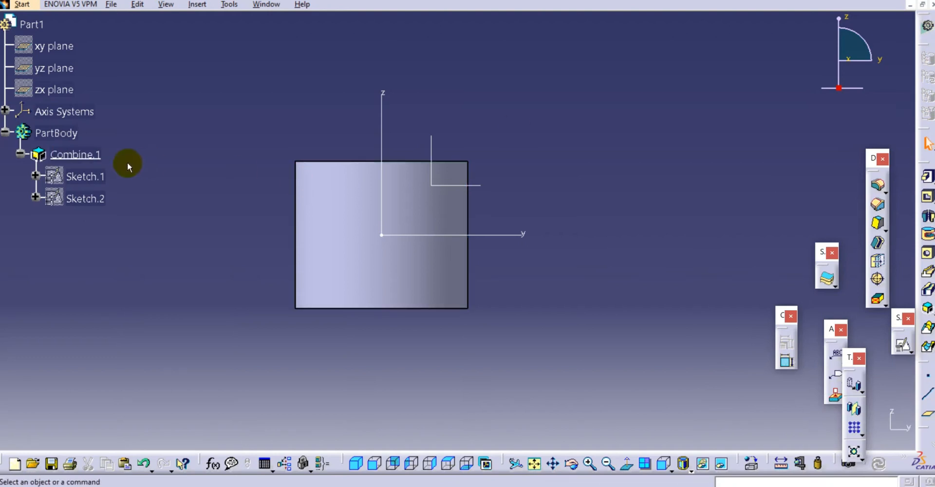
Delete the combine feature together with its aggregated sketches.
right_click(87, 155)
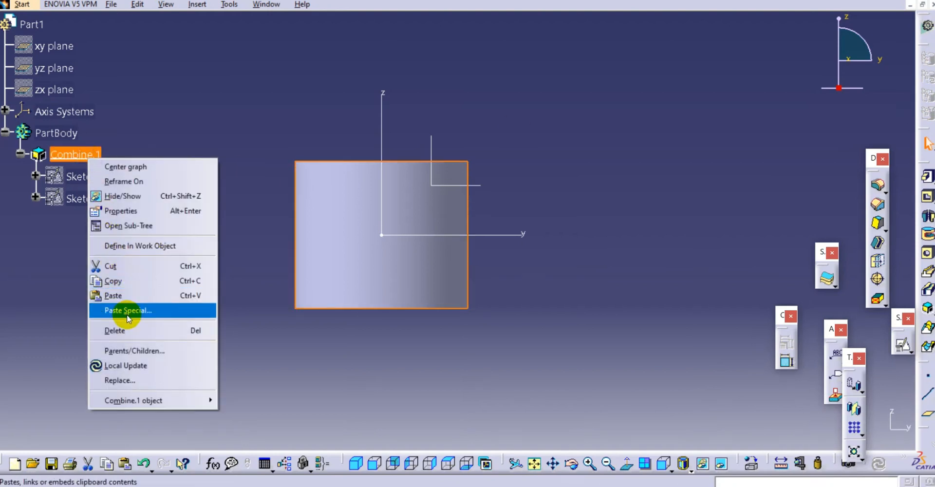
click(116, 331)
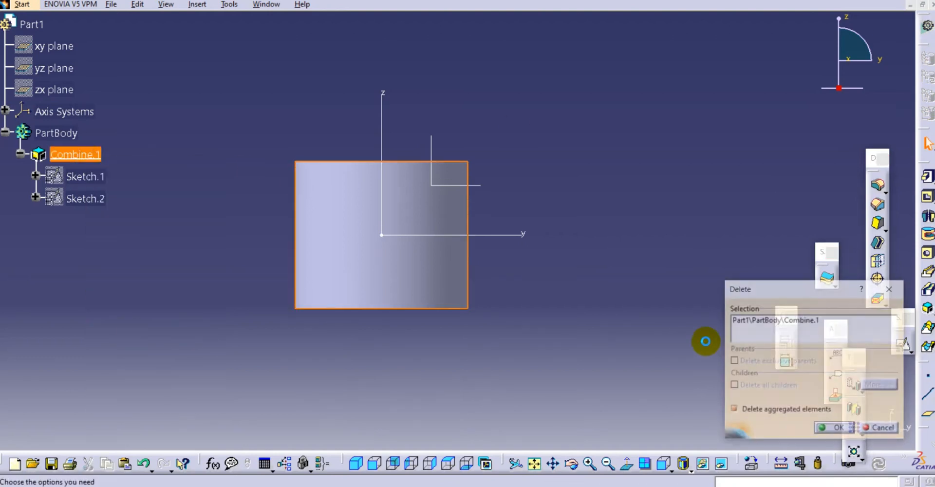
click(838, 427)
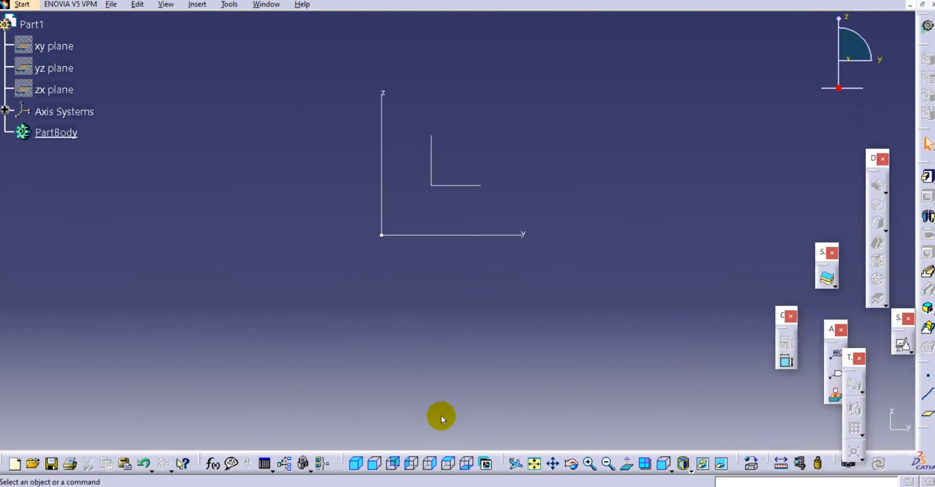
Start a positioned sketch on the xy plane with the implicit origin, a reversed H direction and swapped axes.
click(375, 462)
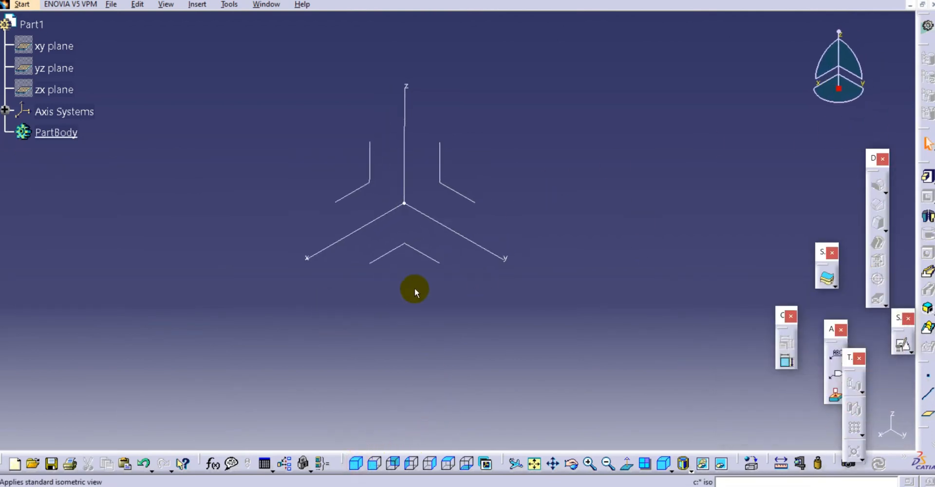
click(903, 343)
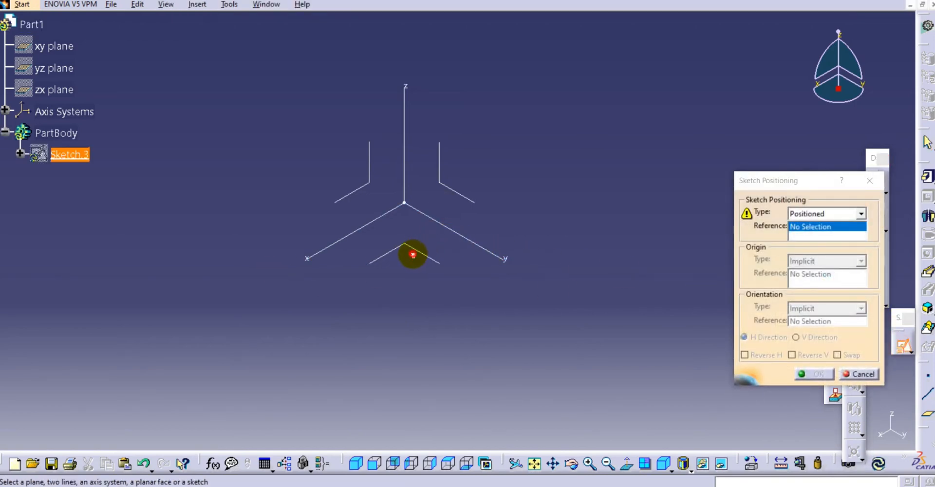
click(417, 252)
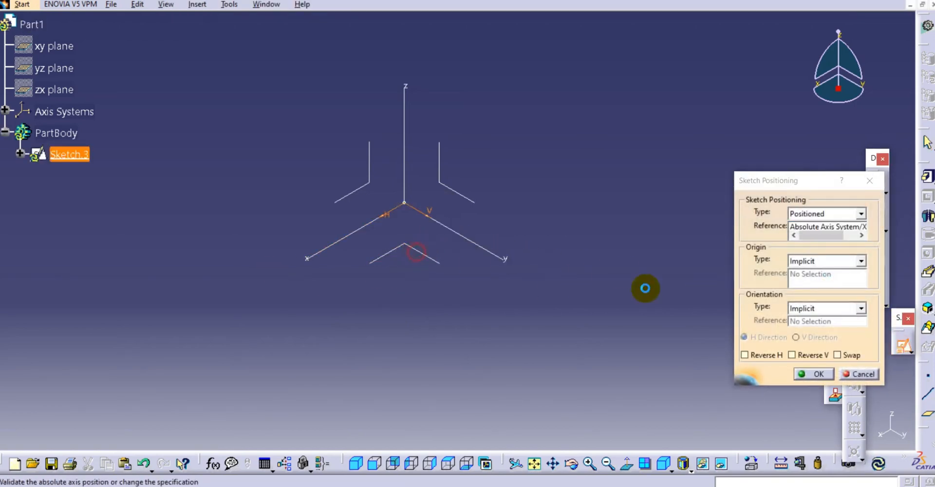
click(779, 355)
click(837, 353)
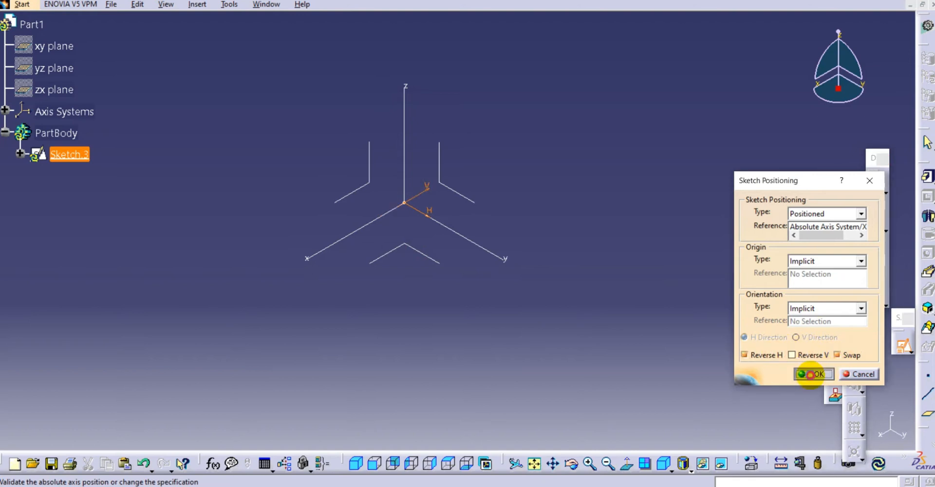
click(810, 374)
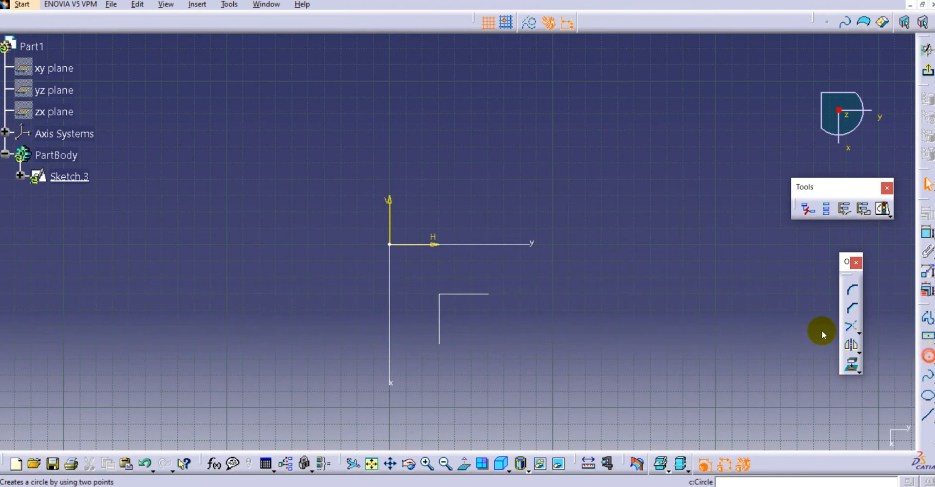
Sketch a circle about 211 mm in diameter, centred on the sketch origin.
click(390, 246)
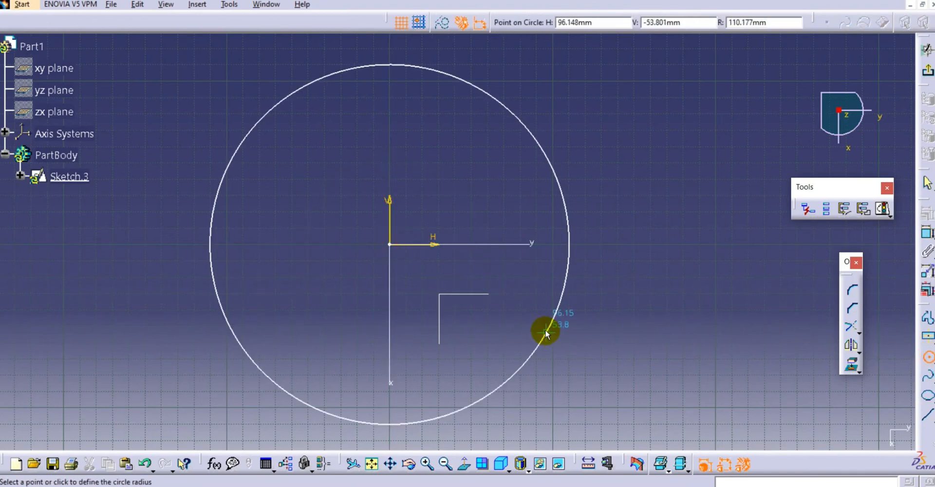
click(542, 328)
Dimension the circle's diameter, set it to 100 mm, and leave the sketch.
click(926, 234)
click(632, 210)
double_click(636, 208)
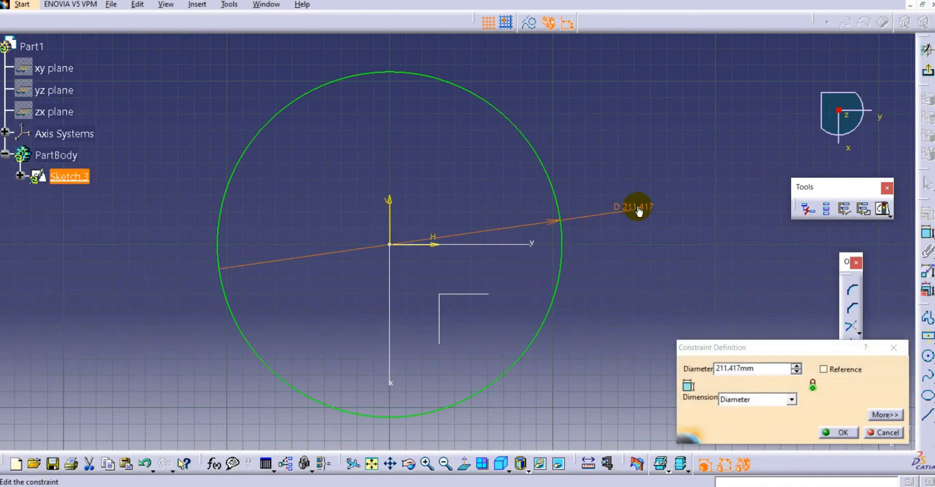
double_click(759, 368)
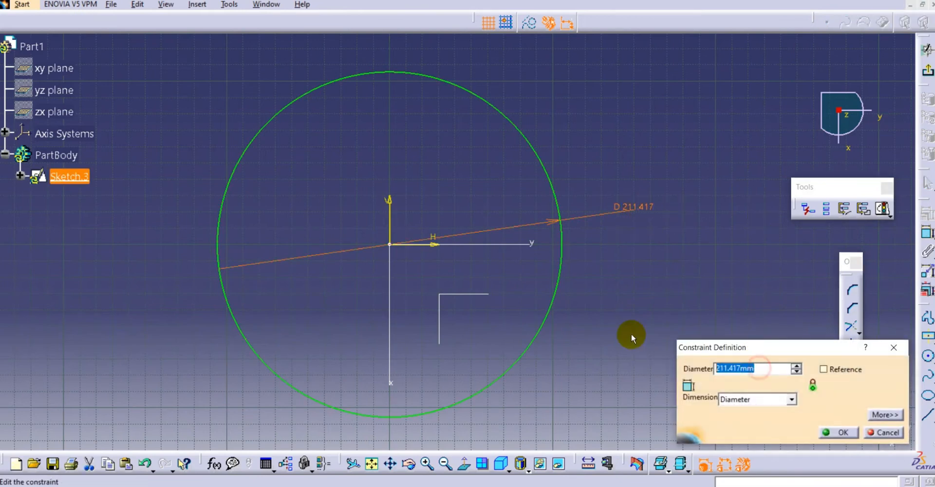
text(100)
key(Return)
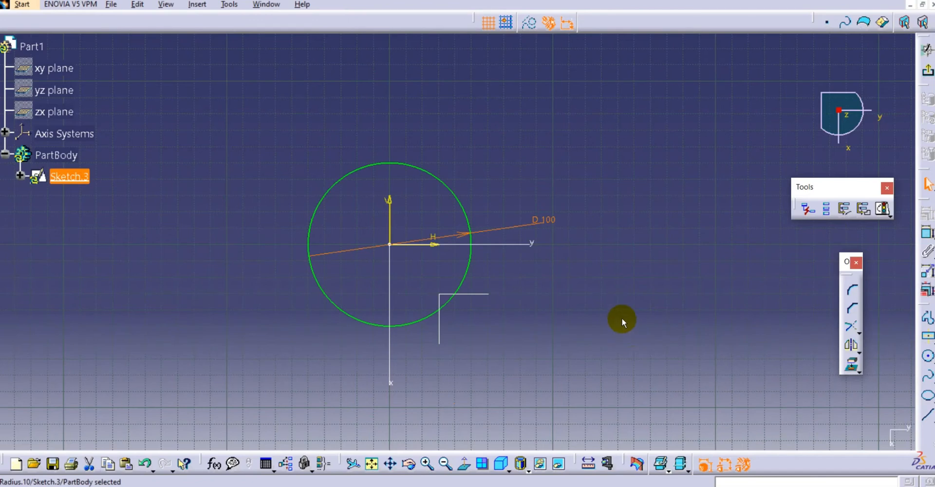
click(585, 313)
click(927, 77)
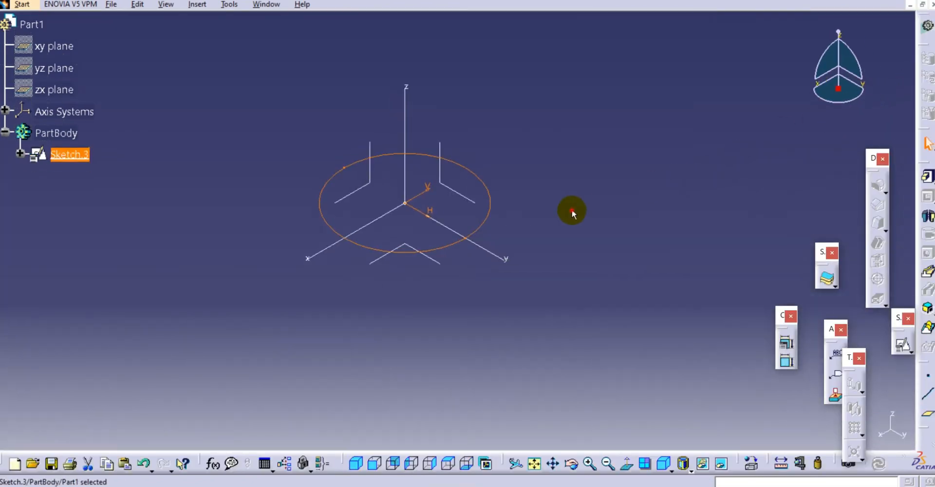
click(572, 213)
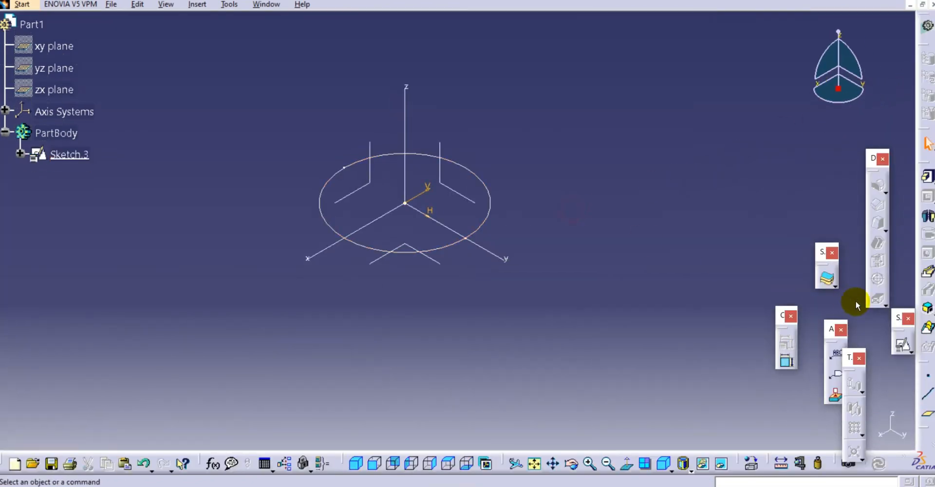
Start a positioned sketch on the yz plane of the absolute axis system with implicit origin and orientation.
click(902, 346)
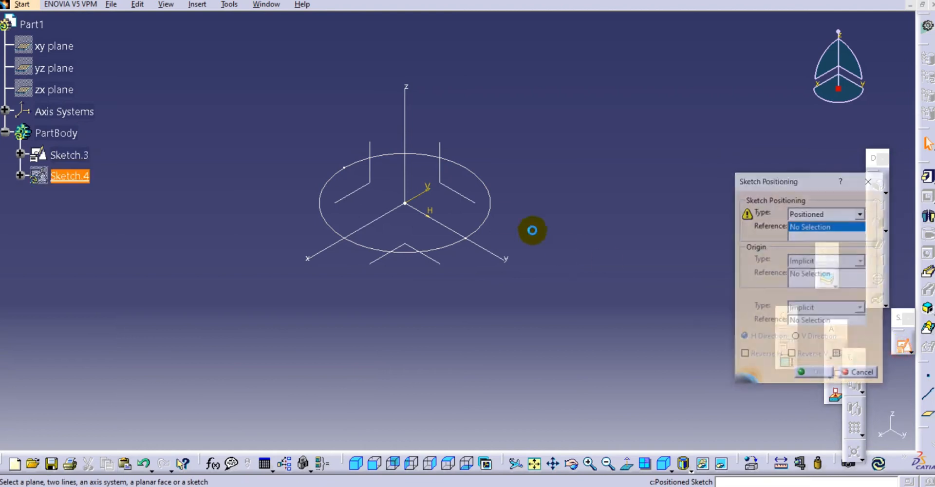
click(463, 195)
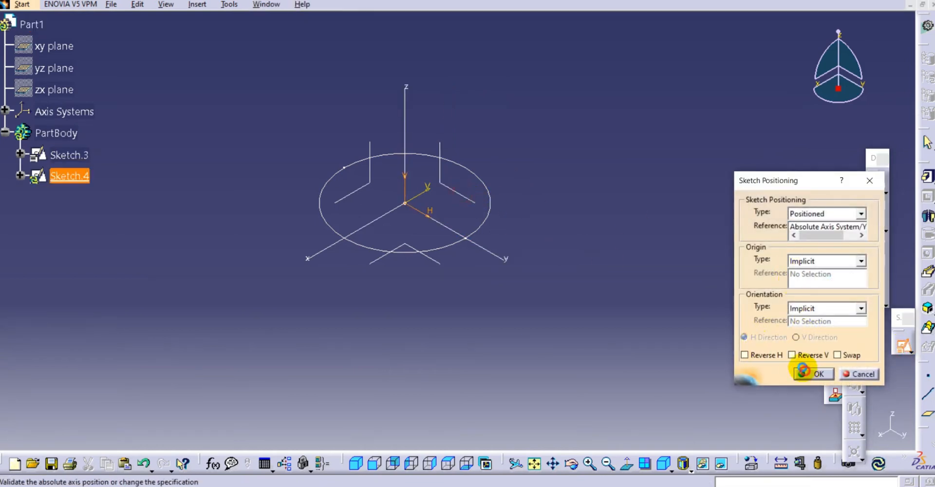
click(814, 374)
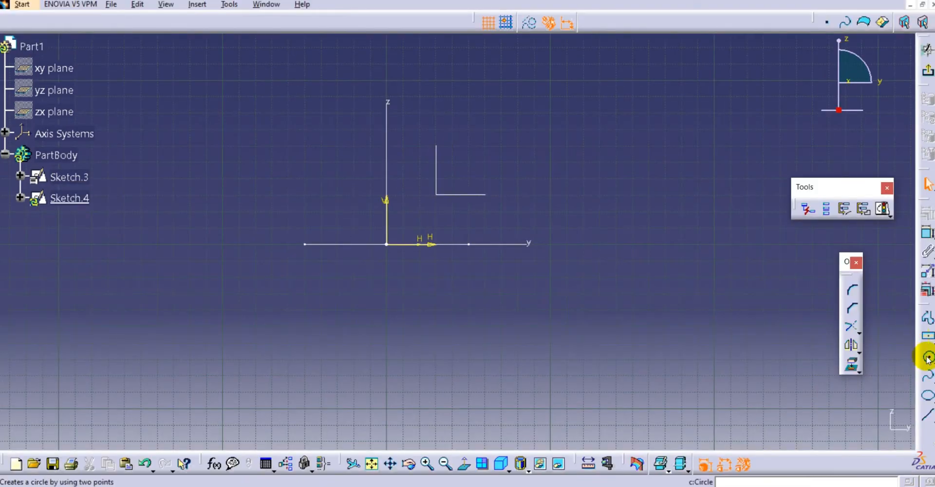
Sketch a circle about 100 mm in diameter, centred on the sketch origin, and dimension its diameter.
click(928, 357)
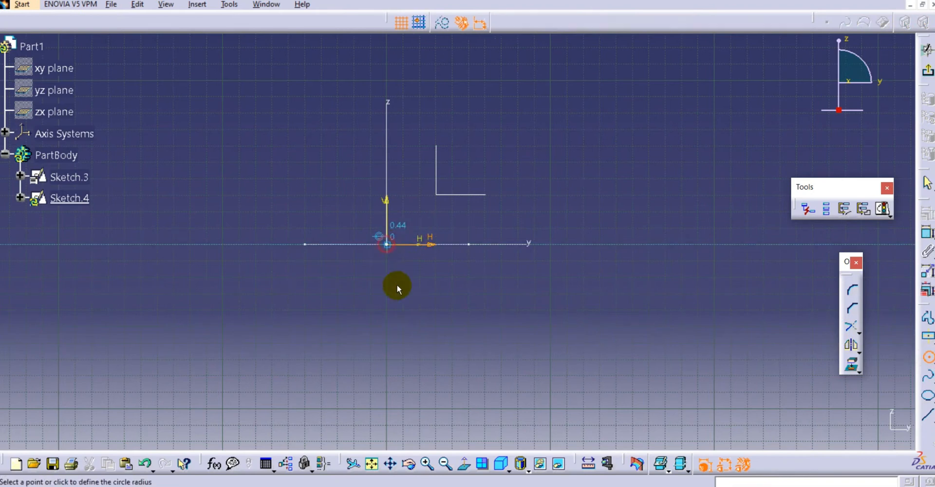
click(443, 303)
click(924, 220)
click(521, 198)
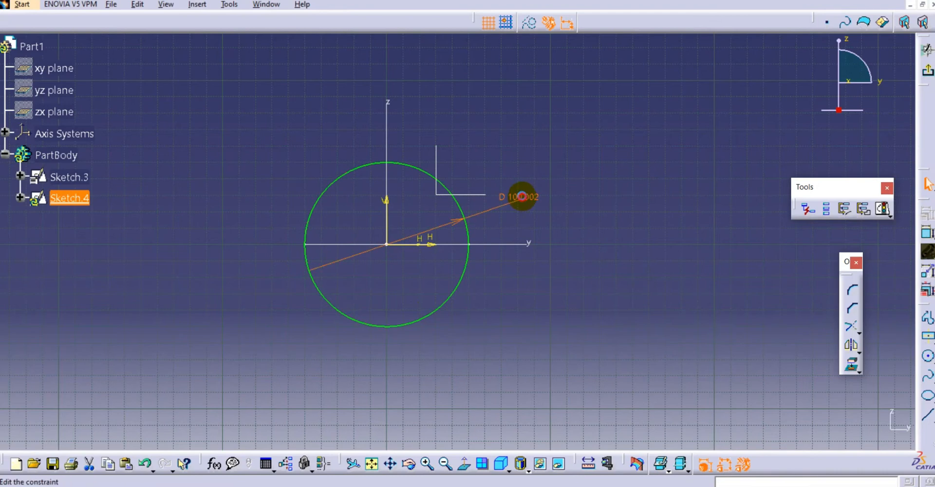
Set the yz-plane circle's diameter to exactly 100 mm and leave the sketch.
double_click(522, 197)
text(1)
key(Return)
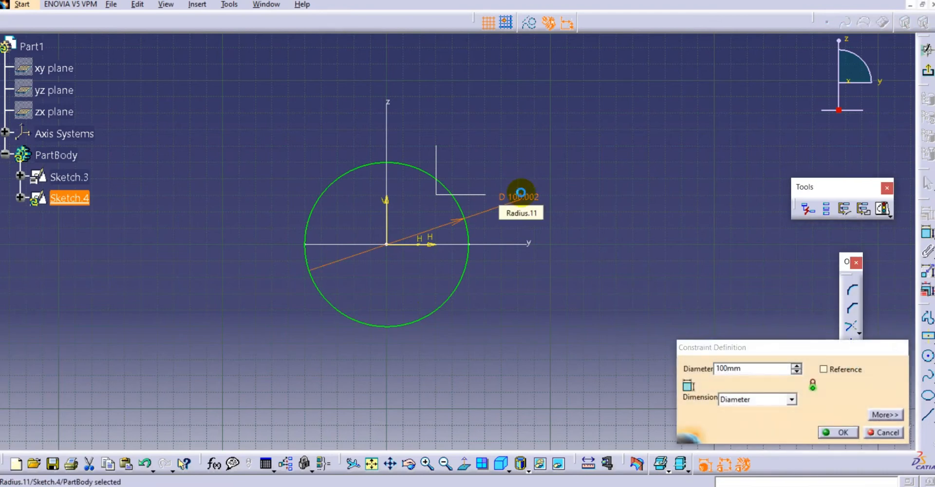
click(925, 73)
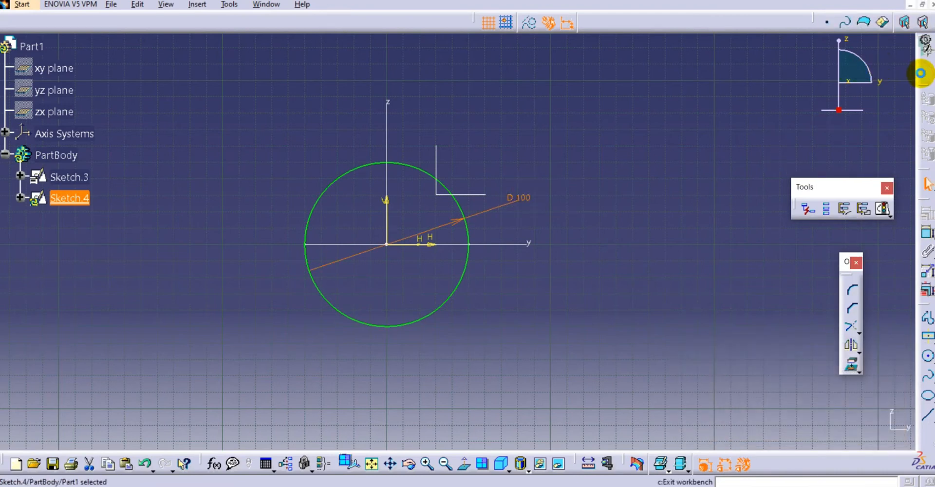
click(572, 171)
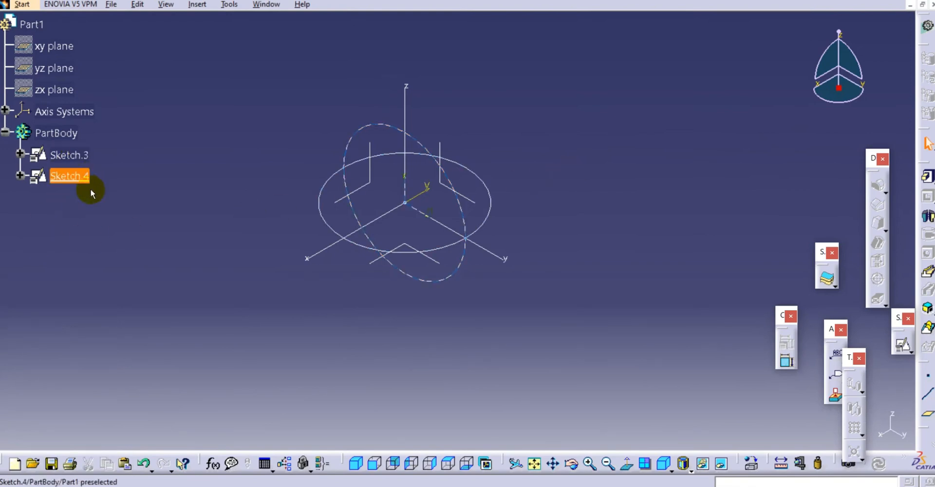
click(190, 178)
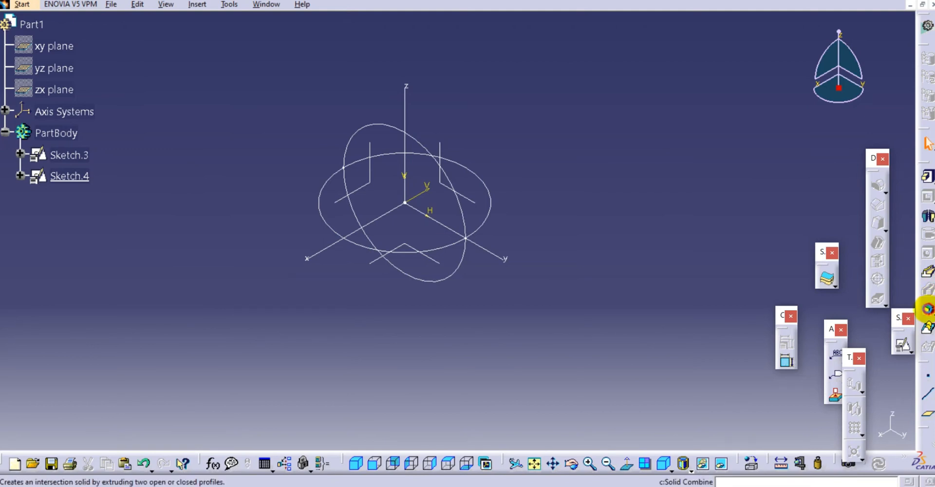
Create a Solid Combine from the xy-plane circle and the yz-plane circle, both extruded normal to their profiles.
click(928, 309)
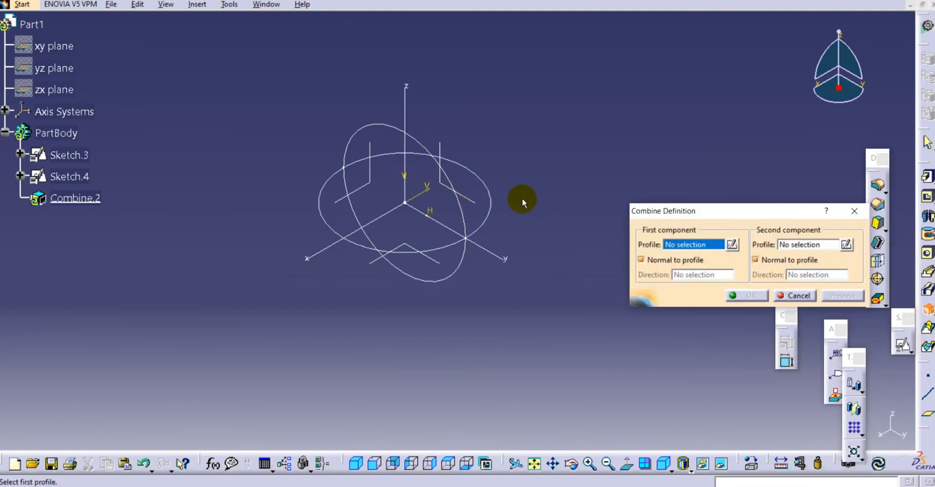
click(494, 205)
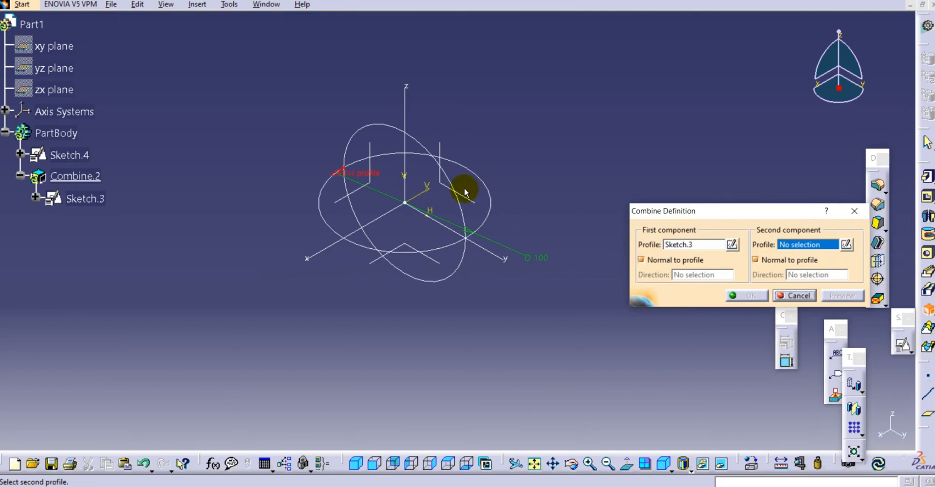
click(412, 152)
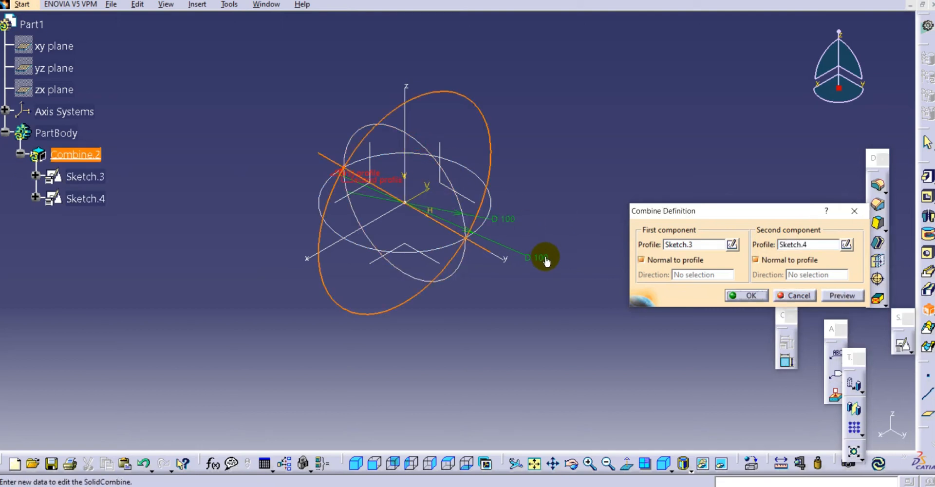
click(745, 295)
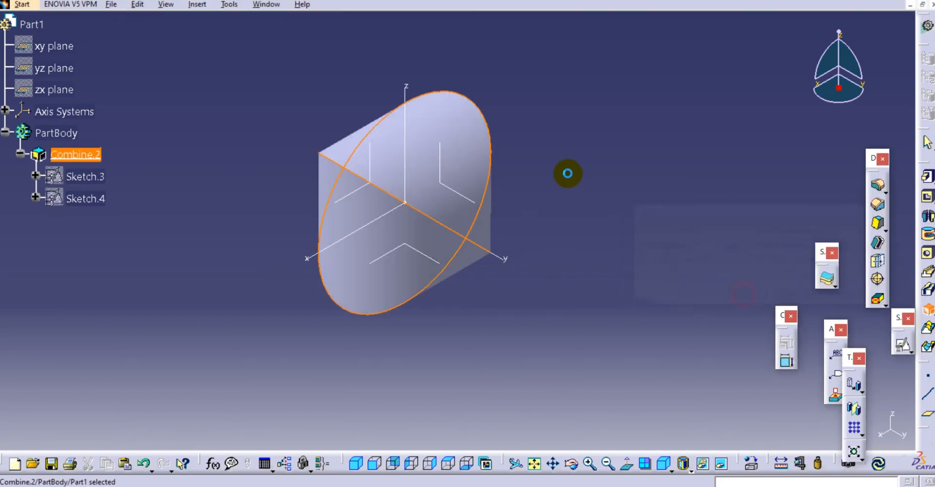
Examine the shape of the combined solid from the front, top, isometric and oblique directions.
middle_drag(455, 150, 567, 345)
click(595, 287)
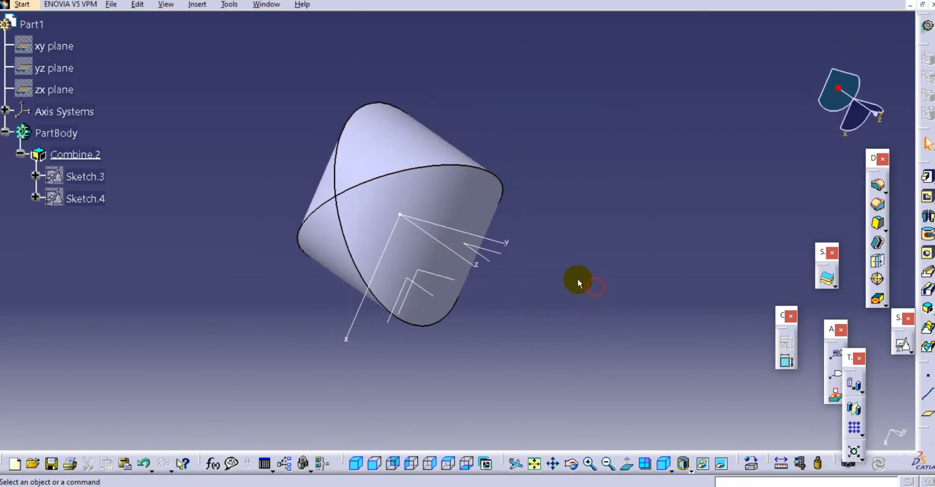
click(376, 465)
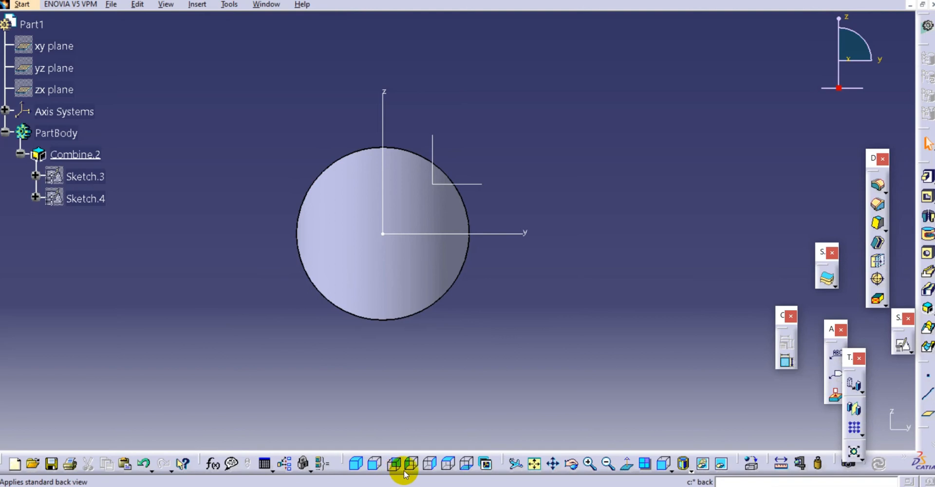
click(448, 465)
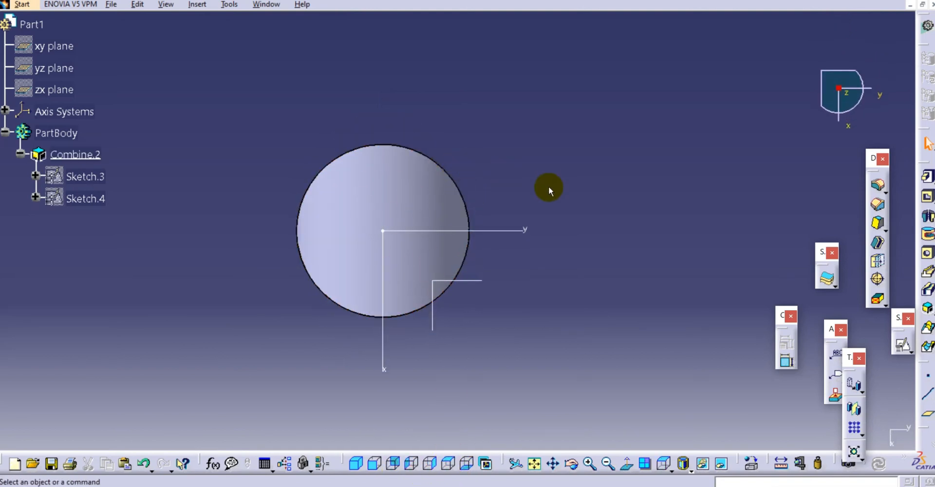
middle_drag(523, 204, 453, 134)
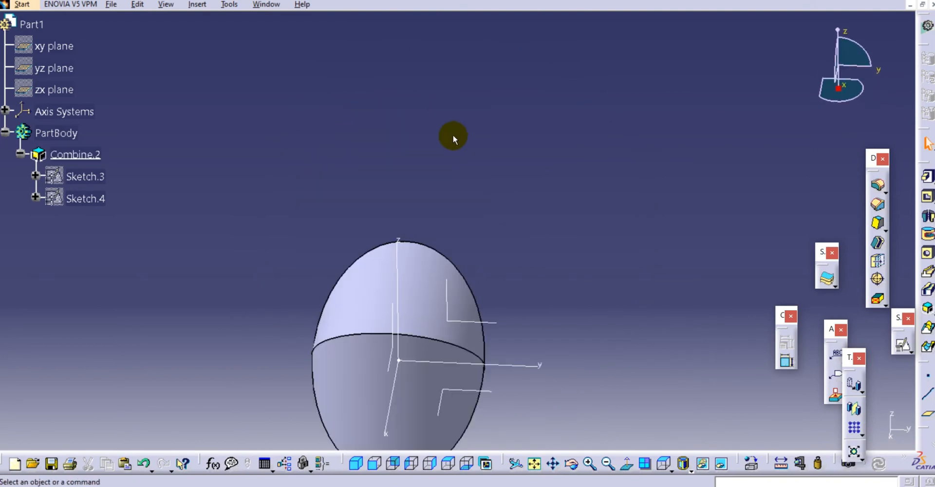
middle_drag(406, 236, 462, 215)
click(633, 176)
middle_drag(390, 235, 443, 172)
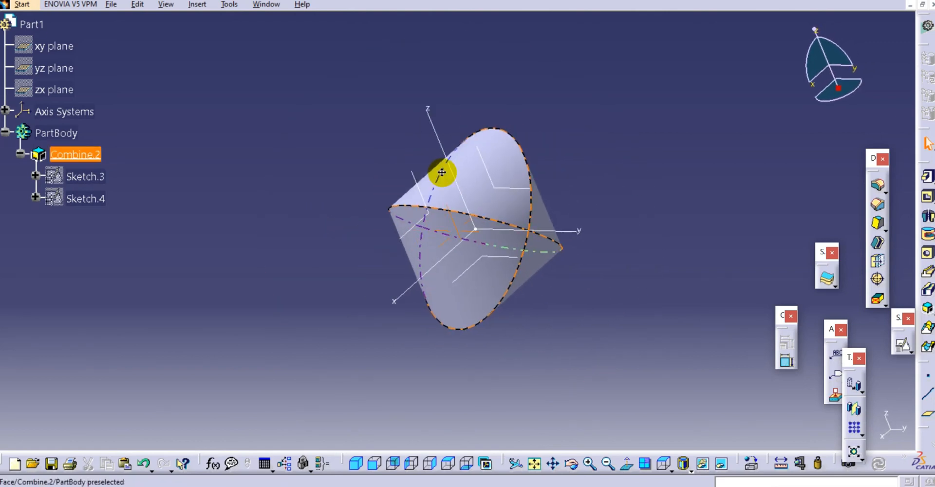
click(357, 461)
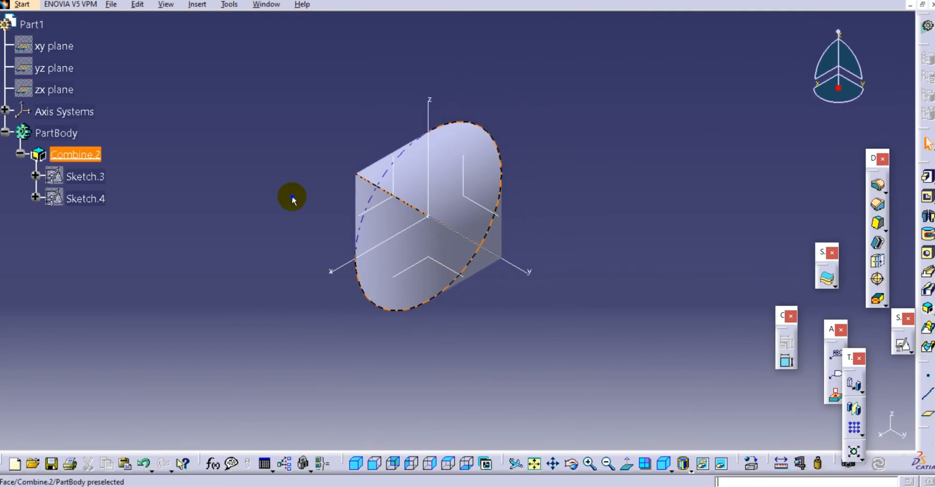
middle_drag(293, 197, 293, 197)
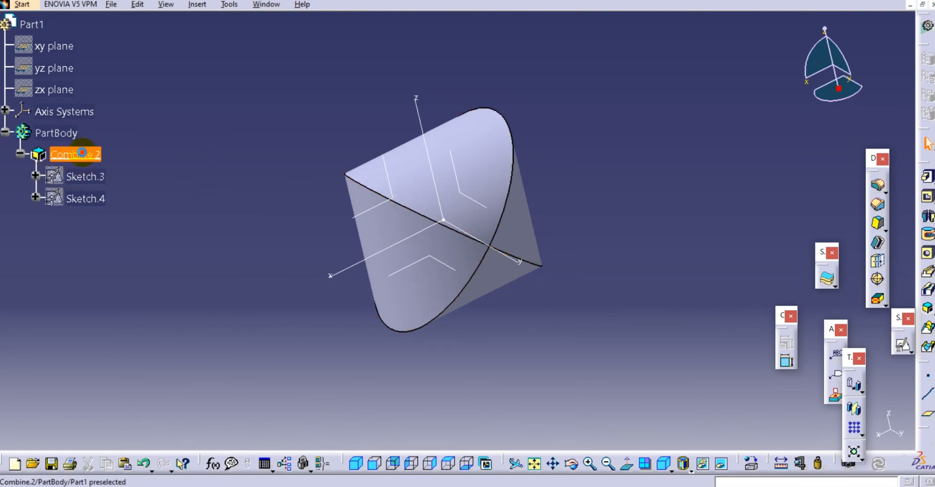
Delete the combine feature while keeping its sketches, and delete the circle sketch on the yz plane.
right_click(81, 155)
click(133, 325)
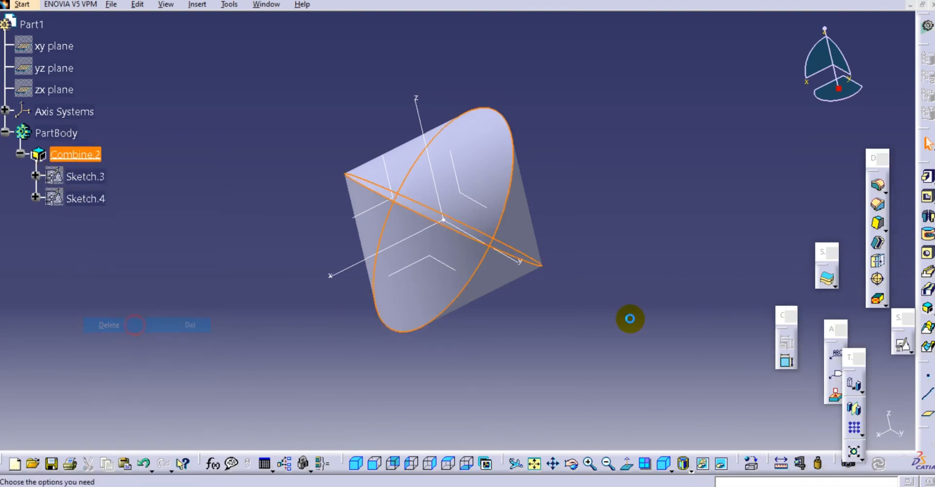
click(758, 410)
click(825, 429)
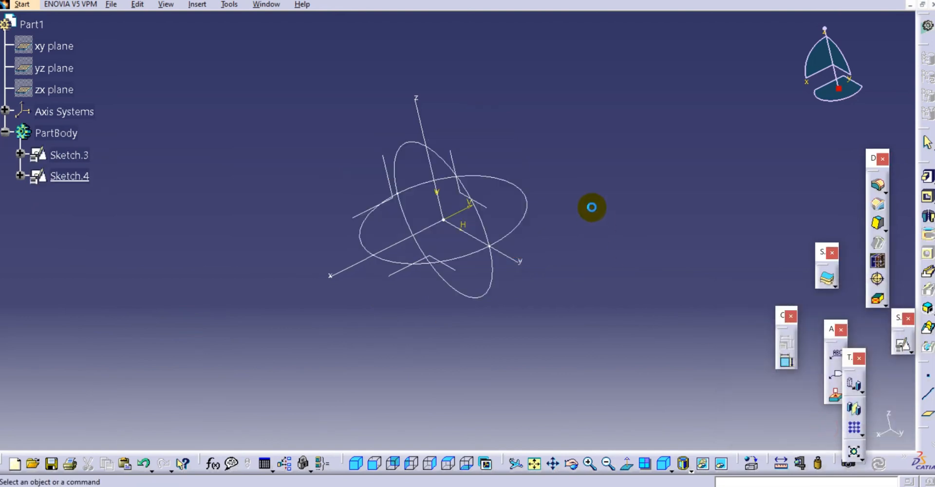
right_click(58, 178)
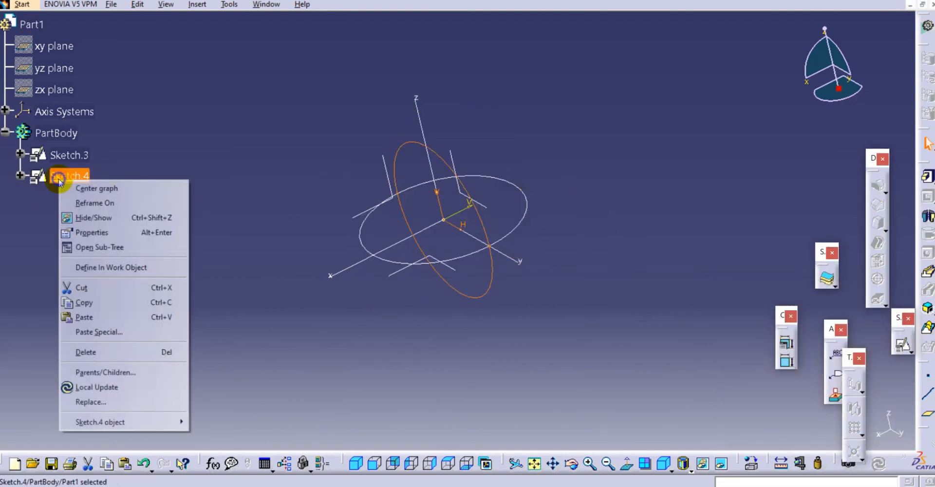
click(111, 349)
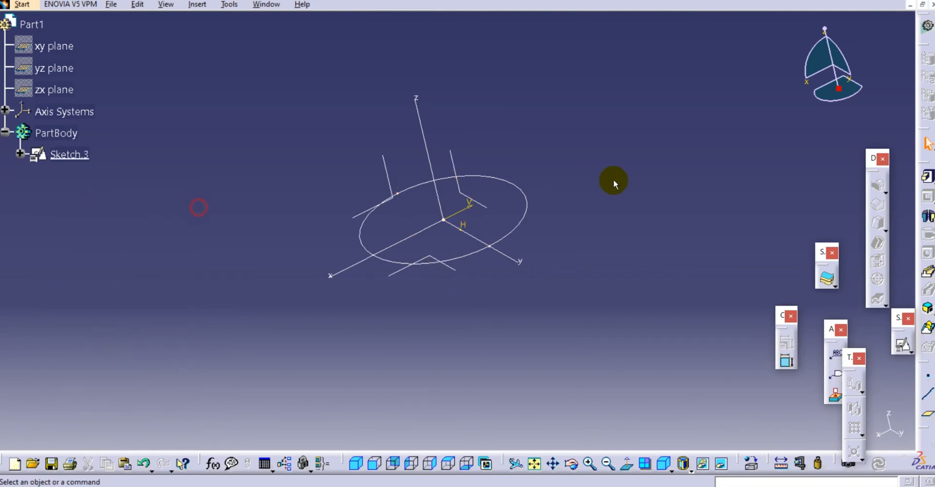
Start a new positioned sketch on the yz plane with implicit origin and orientation for the replacement profile.
click(896, 352)
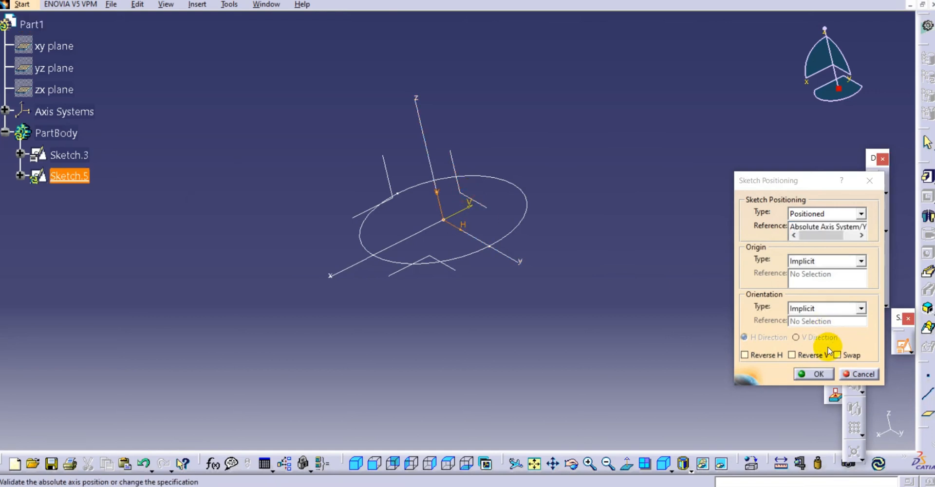
middle_drag(299, 265, 388, 241)
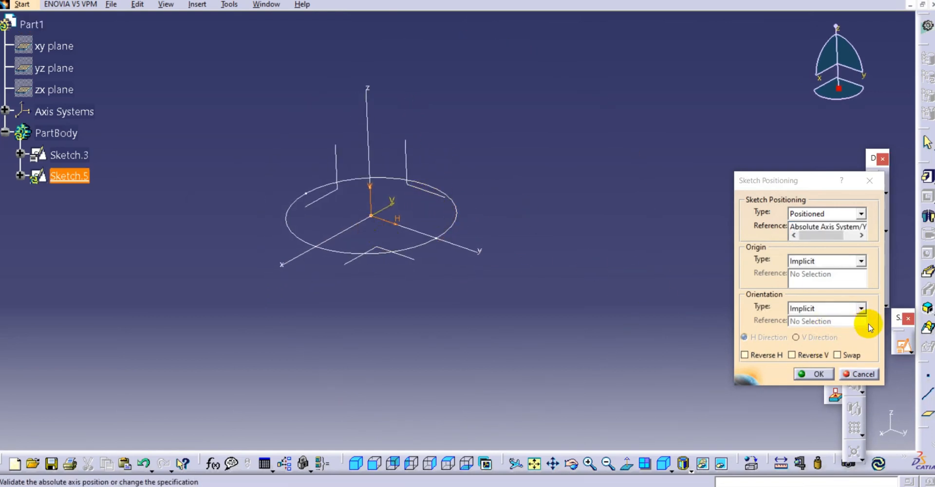
click(813, 373)
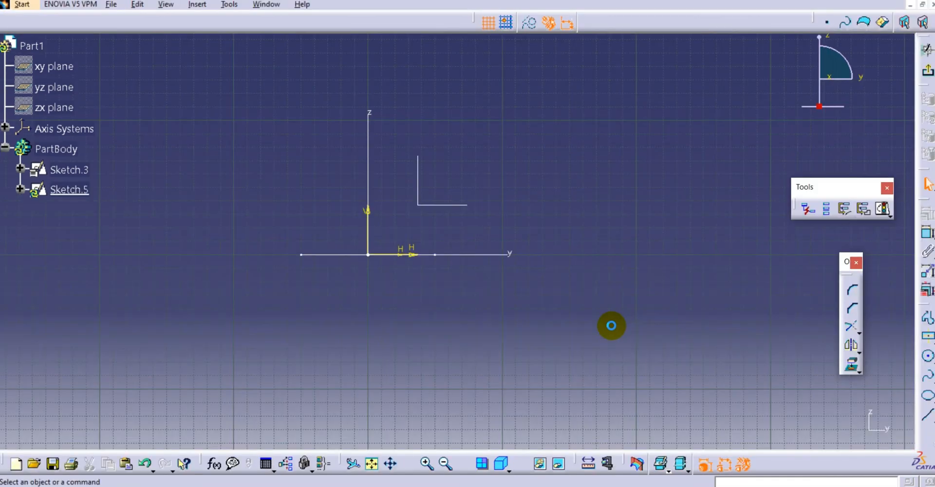
Sketch a hexagon centred on the origin with horizontal upper and lower sides, and exit the sketch.
click(929, 361)
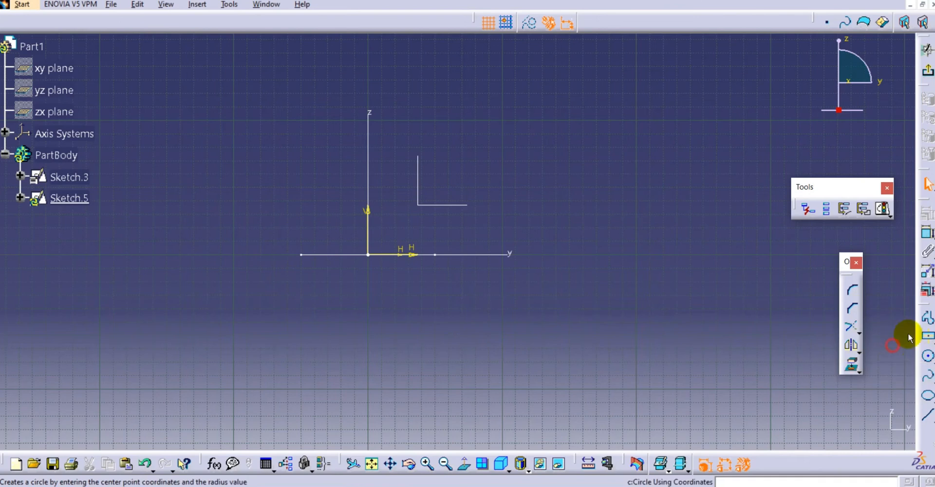
click(929, 339)
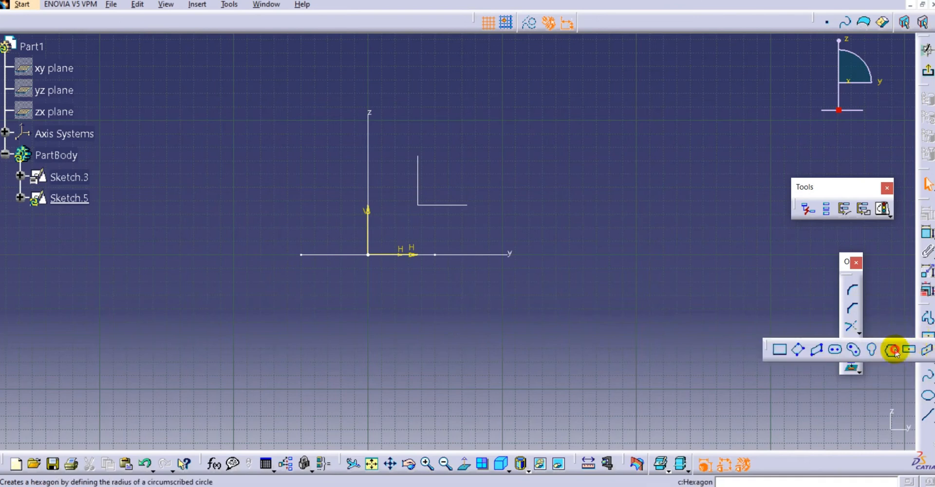
click(894, 349)
click(370, 256)
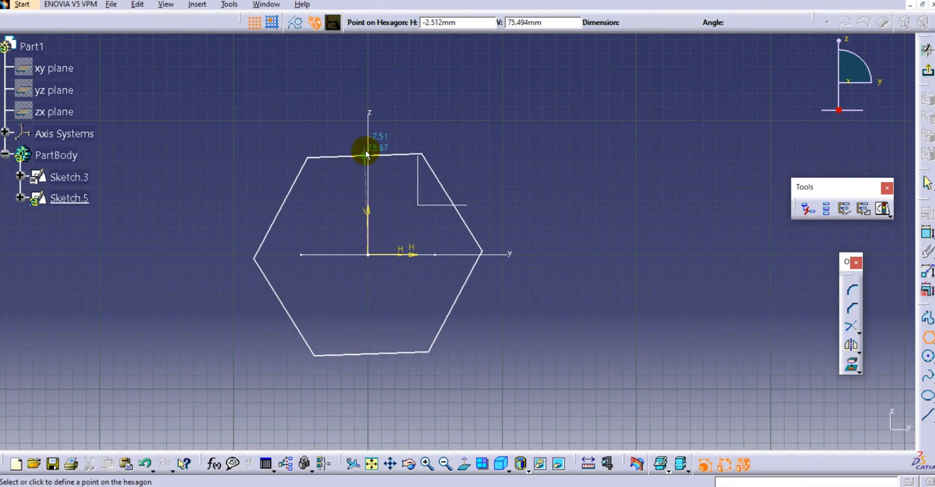
click(367, 147)
click(540, 132)
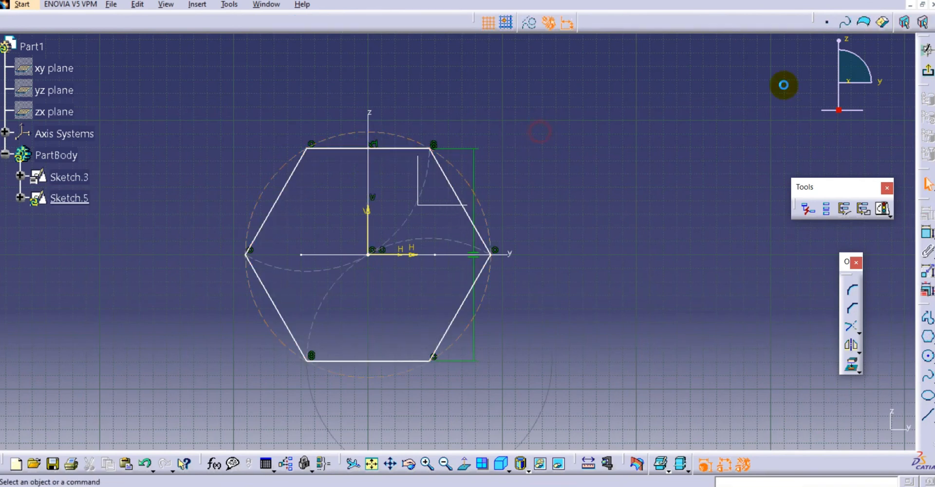
click(913, 76)
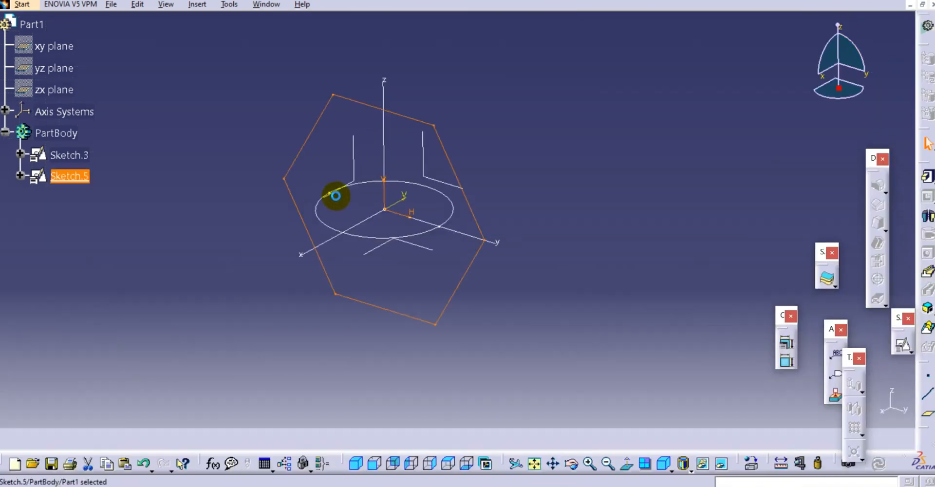
middle_drag(220, 181, 220, 182)
click(219, 182)
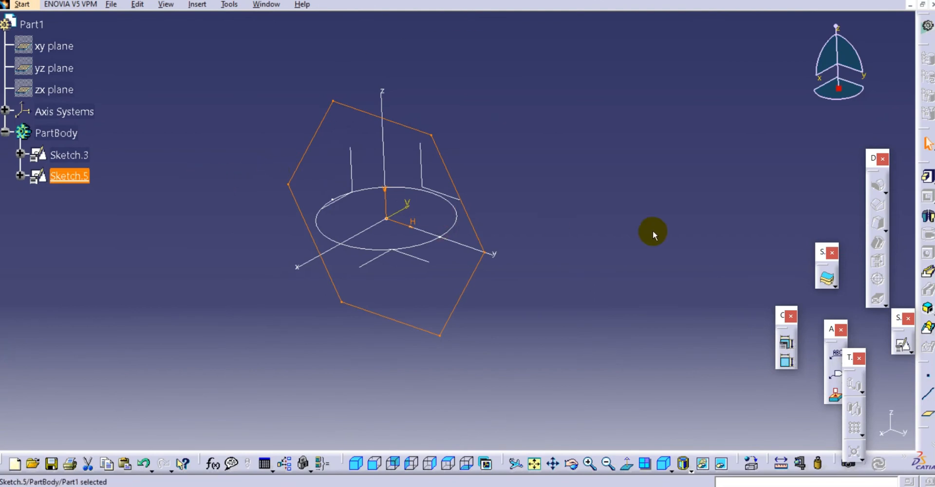
click(928, 309)
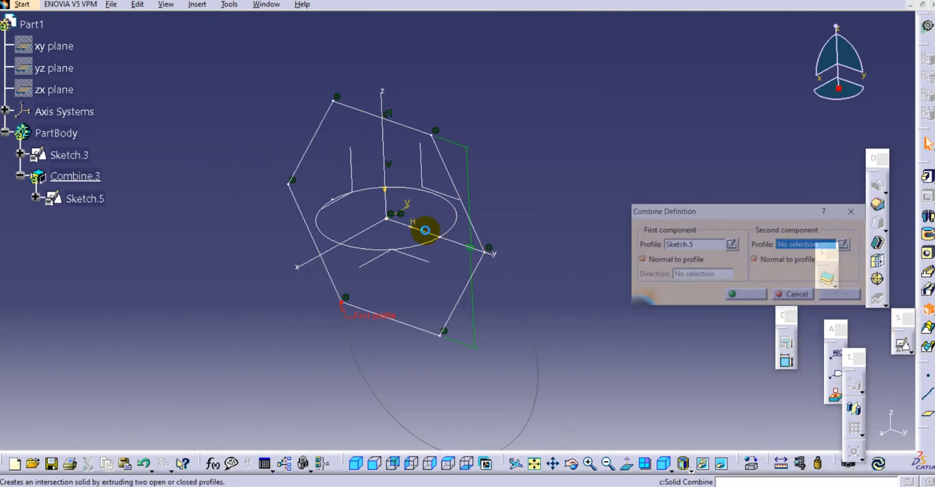
mouse_move(335, 225)
middle_down()
mouse_move(420, 211)
mouse_move(377, 230)
middle_up()
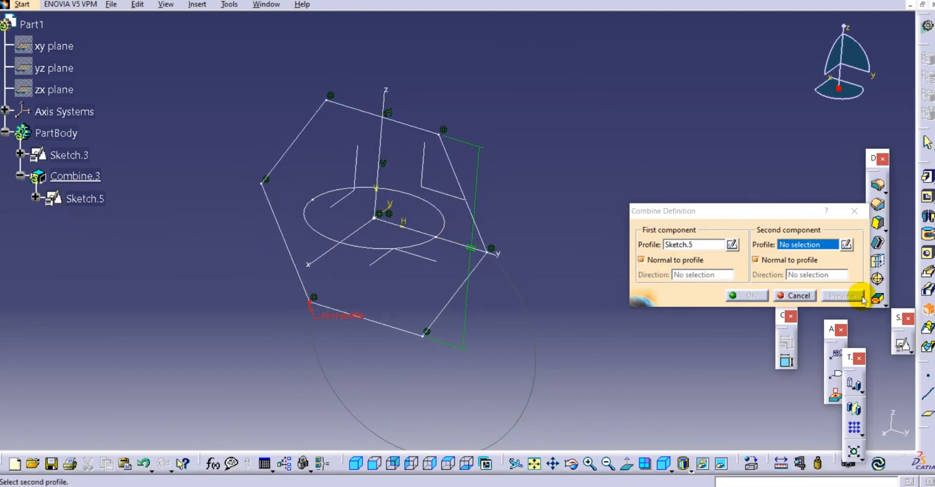
click(796, 295)
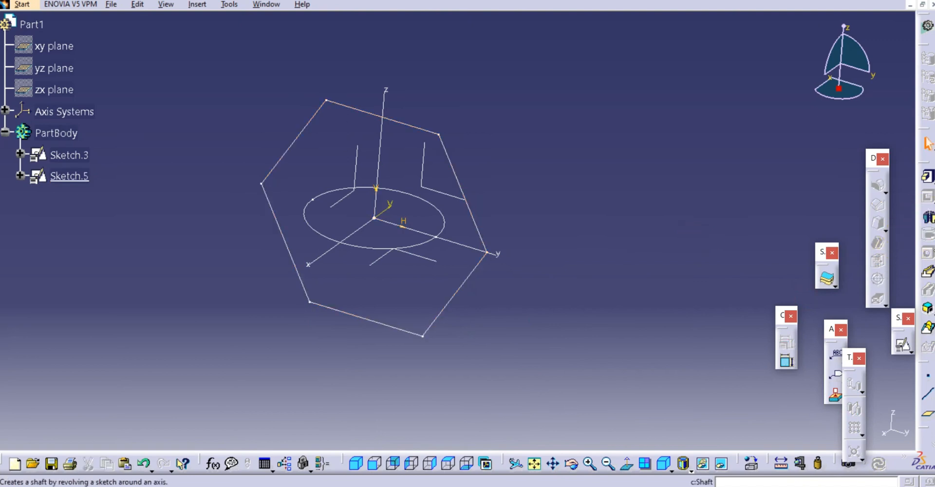
Create a Solid Combine with the xy-plane circle as first profile and the yz-plane hexagon as second, both normal to profile.
click(928, 307)
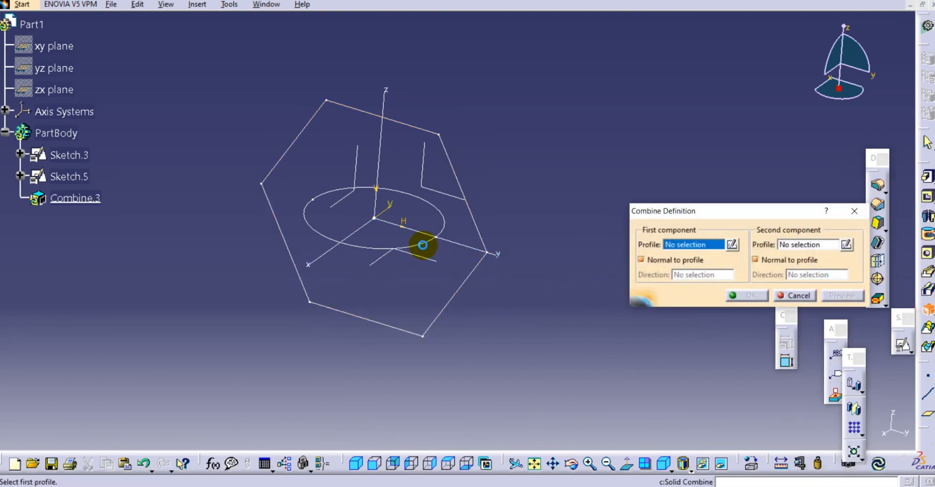
click(442, 249)
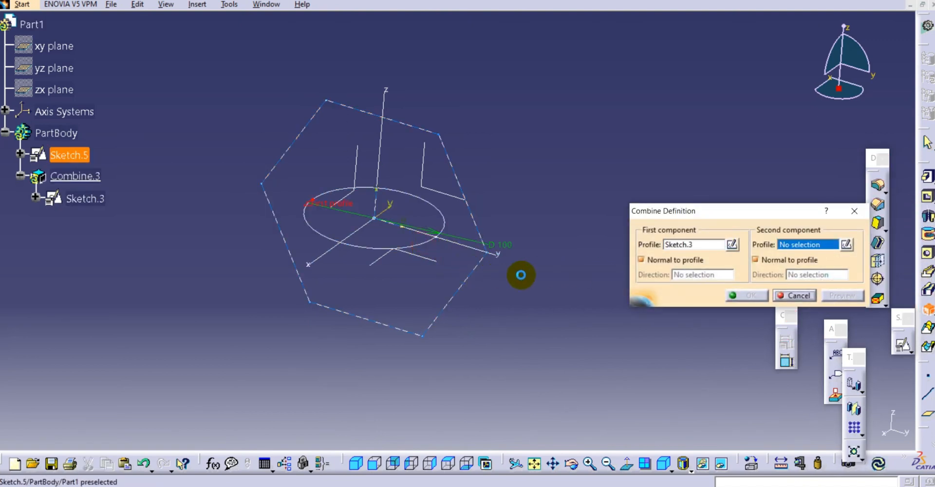
click(475, 271)
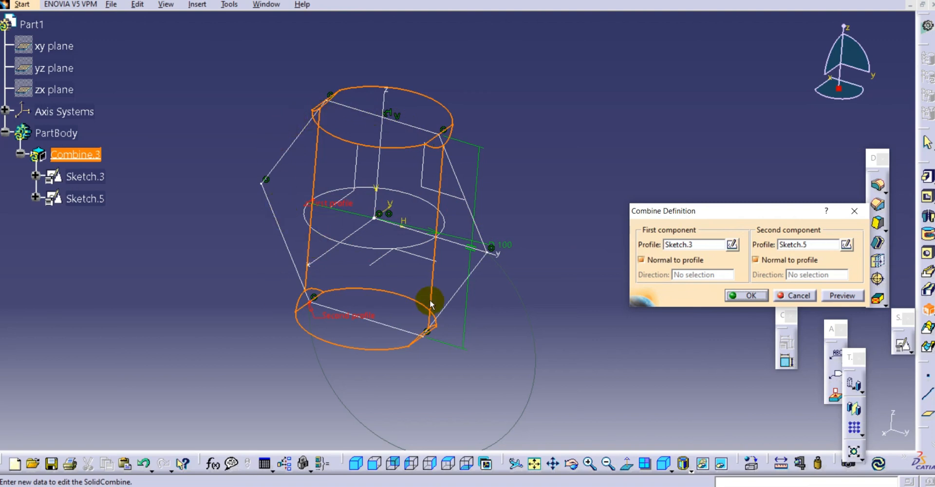
mouse_move(407, 267)
middle_down()
mouse_move(440, 203)
mouse_move(439, 212)
middle_up()
middle_drag(438, 207, 335, 140)
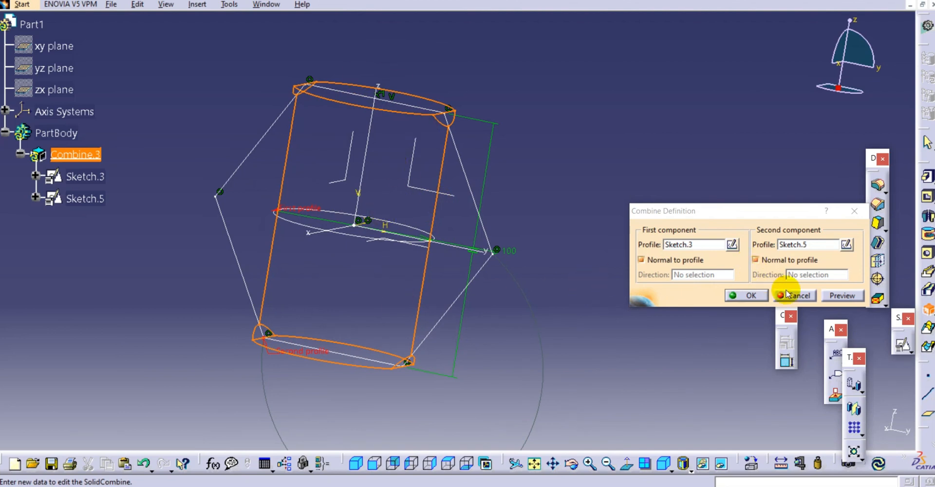
click(828, 295)
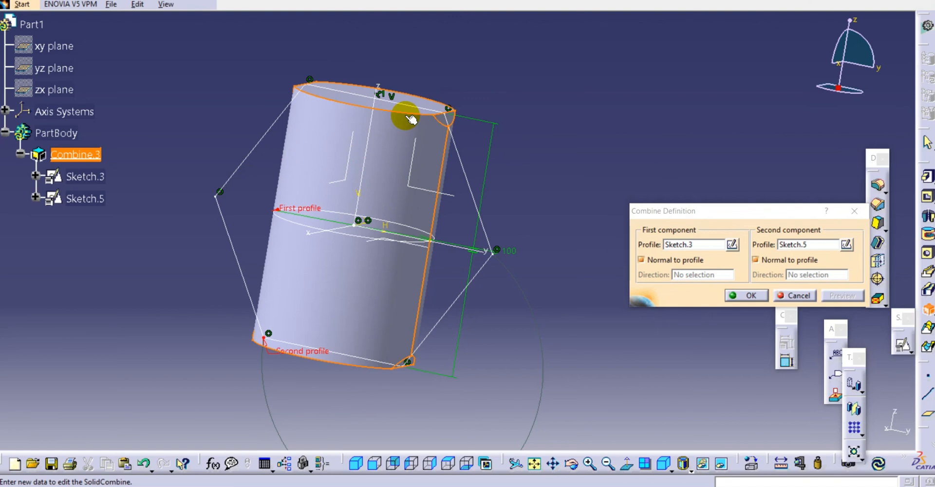
middle_drag(389, 174, 411, 185)
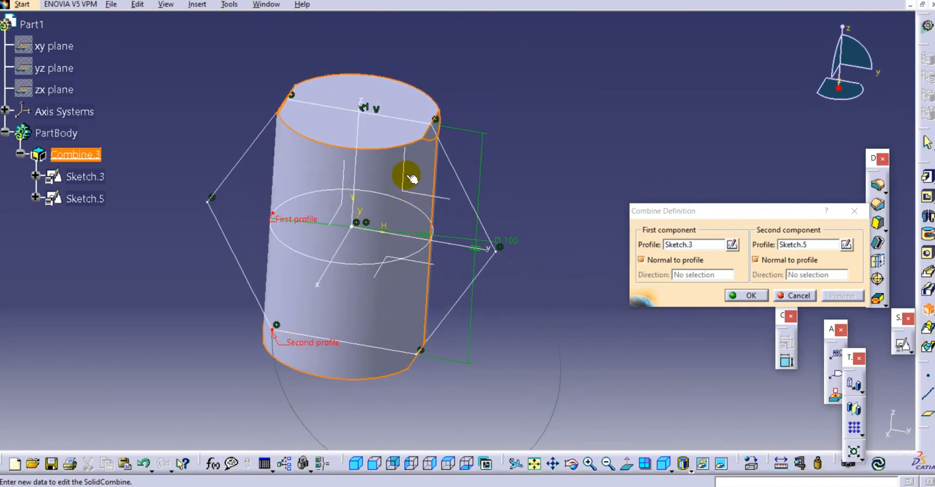
click(747, 295)
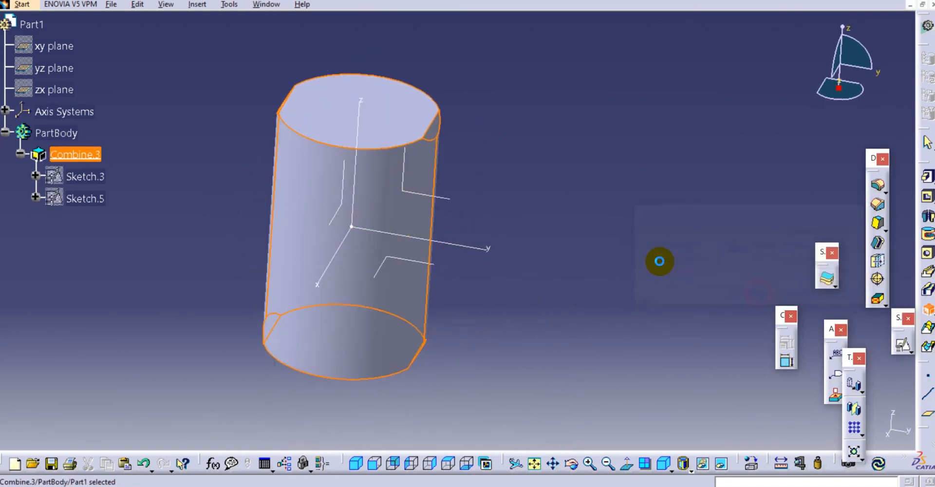
Examine the circle-and-hexagon combined solid from the top, front and oblique directions.
click(448, 465)
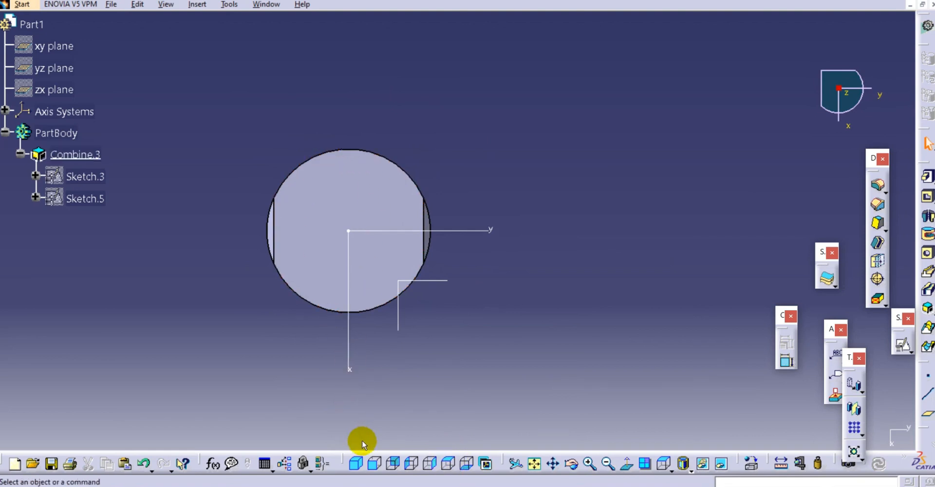
click(375, 465)
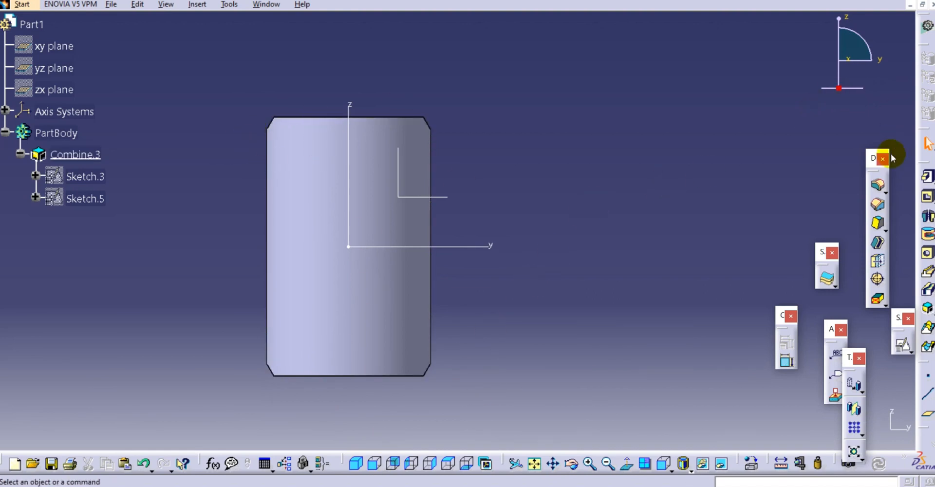
middle_drag(417, 137, 431, 225)
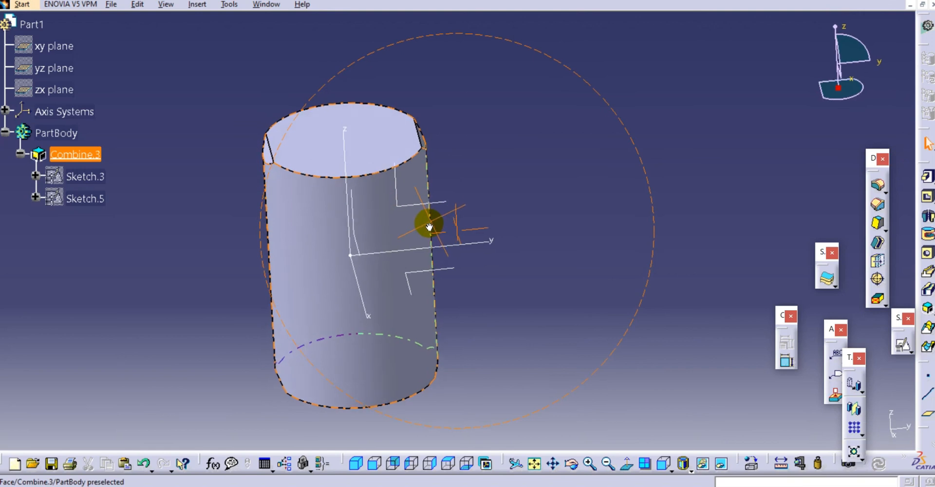